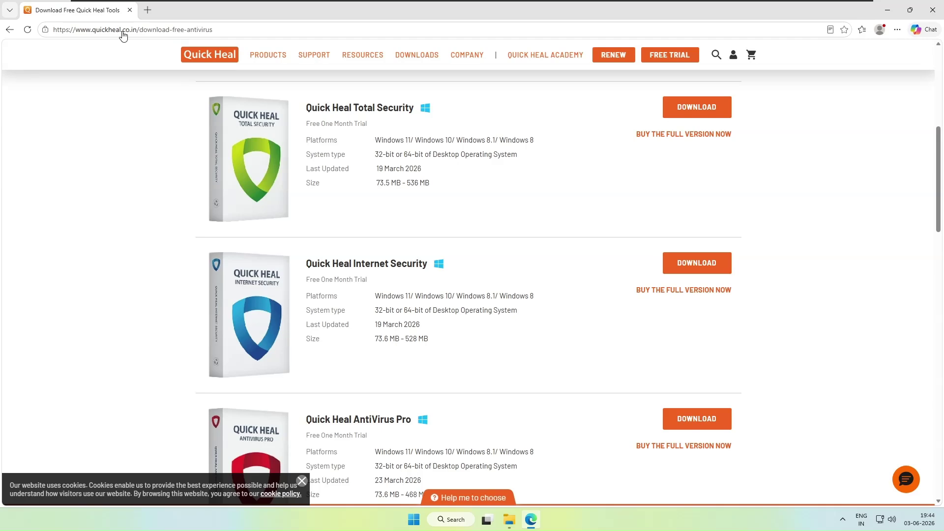
# - Open a new browser tab beside the Quick Heal free downloads page
pyautogui.click(149, 10)
# - Search the web for 'quckheal' and open the Quick Heal Total Security result
pyautogui.write('q')
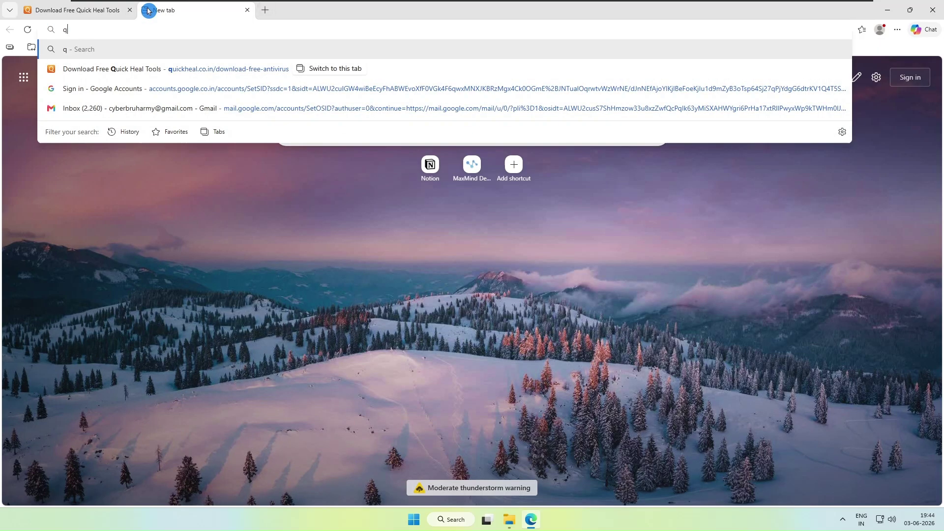
pyautogui.write('uckheal')
pyautogui.press('Return')
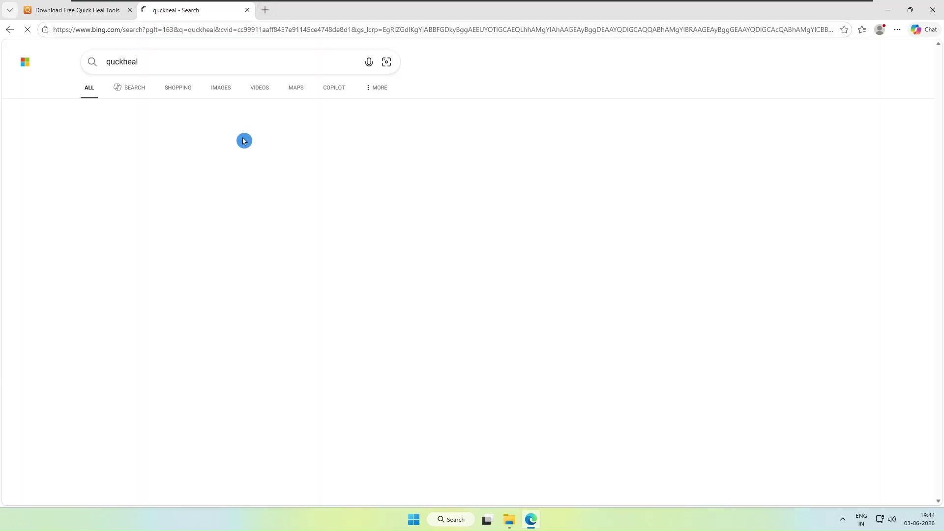
pyautogui.click(157, 278)
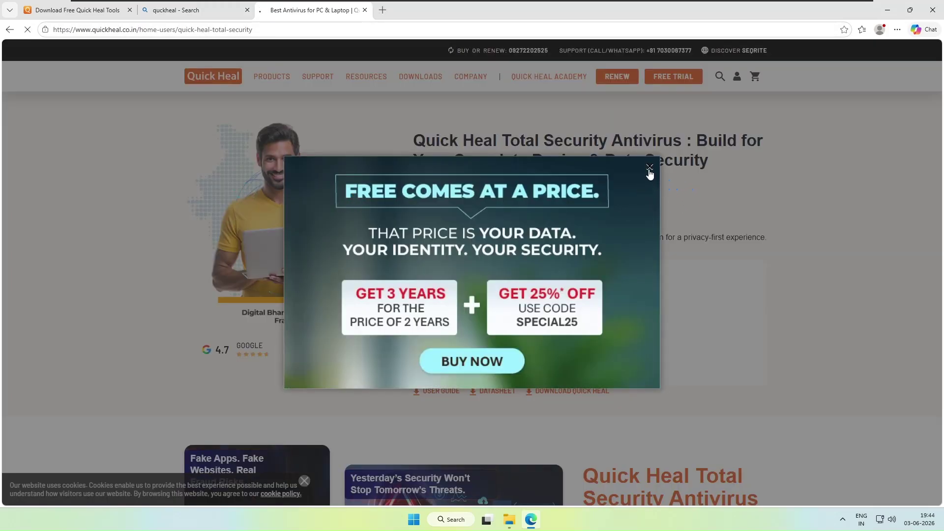
# - Dismiss the promotional popup and open the Quick Heal Total Security product page
pyautogui.click(649, 168)
pyautogui.scroll(-12, 535, 295)
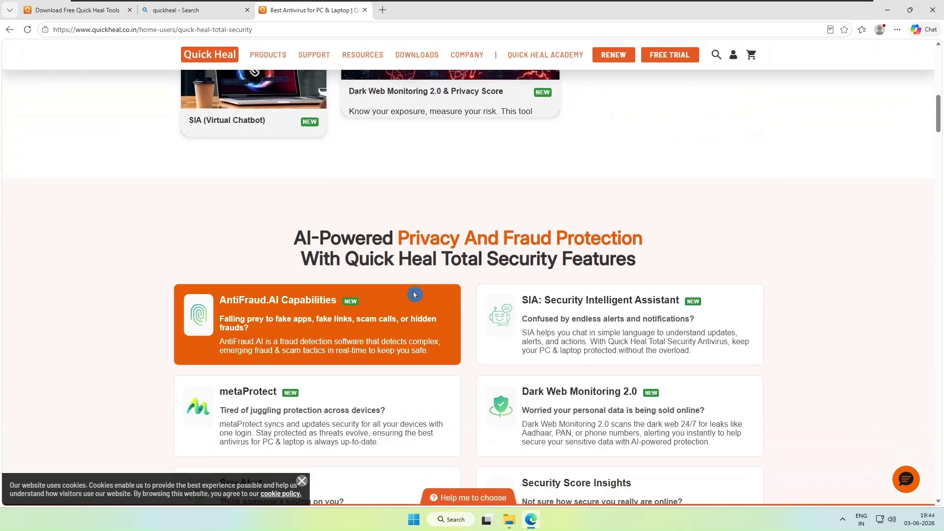
pyautogui.scroll(12, 275, 104)
pyautogui.moveTo(273, 81)
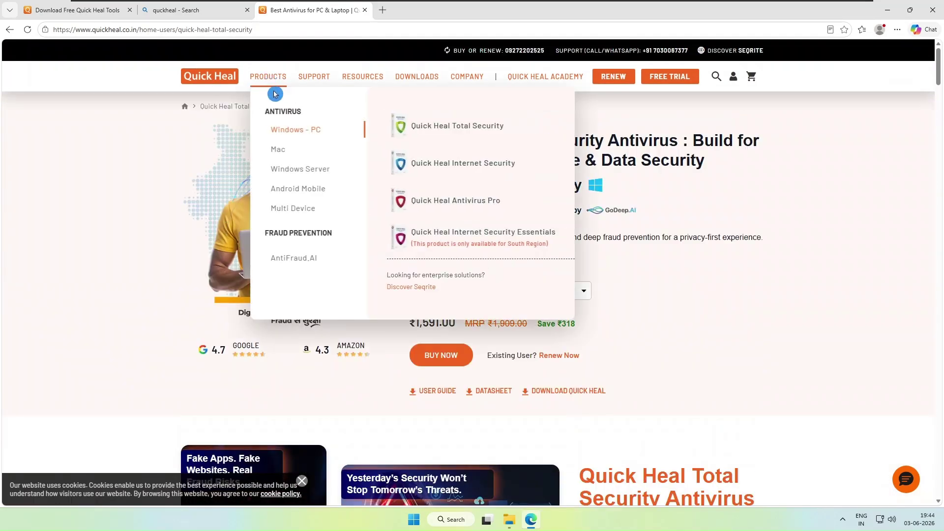
pyautogui.click(465, 129)
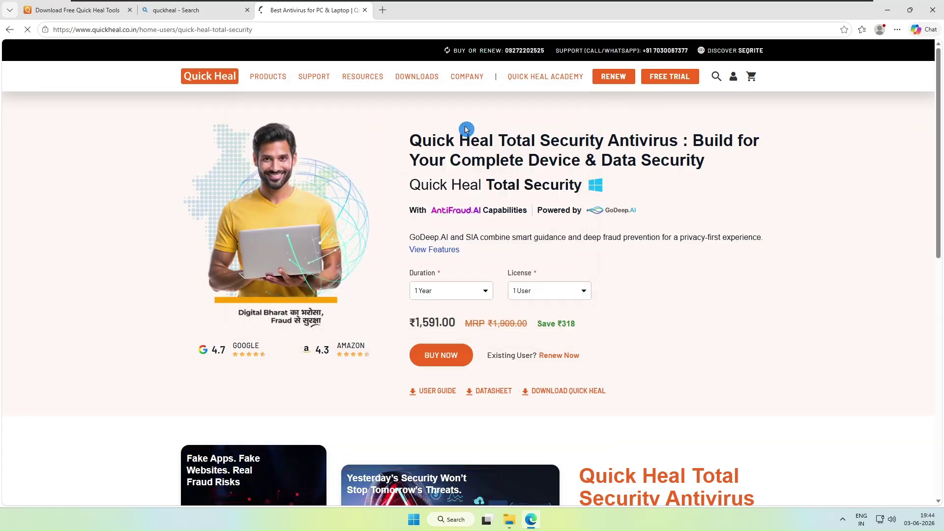
# - Open the Download Quick Heal installer page from the Downloads menu
pyautogui.click(418, 79)
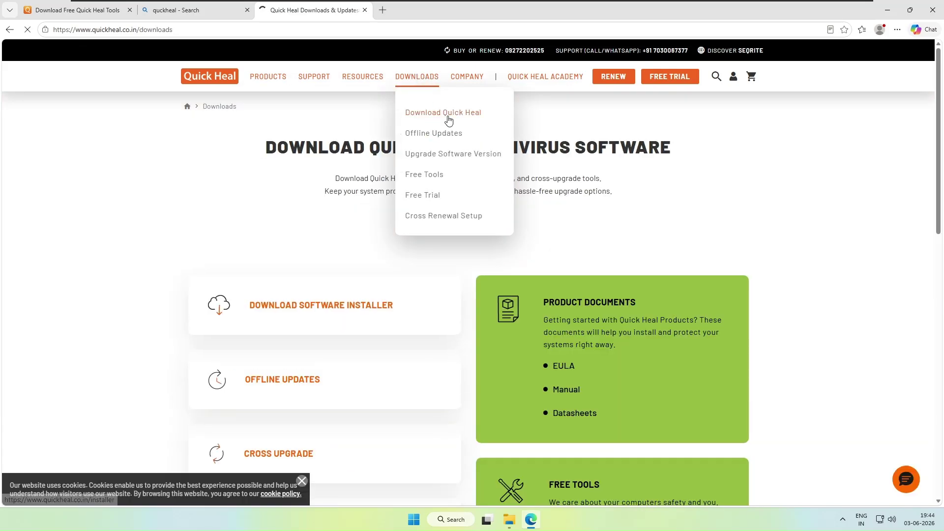
pyautogui.click(445, 116)
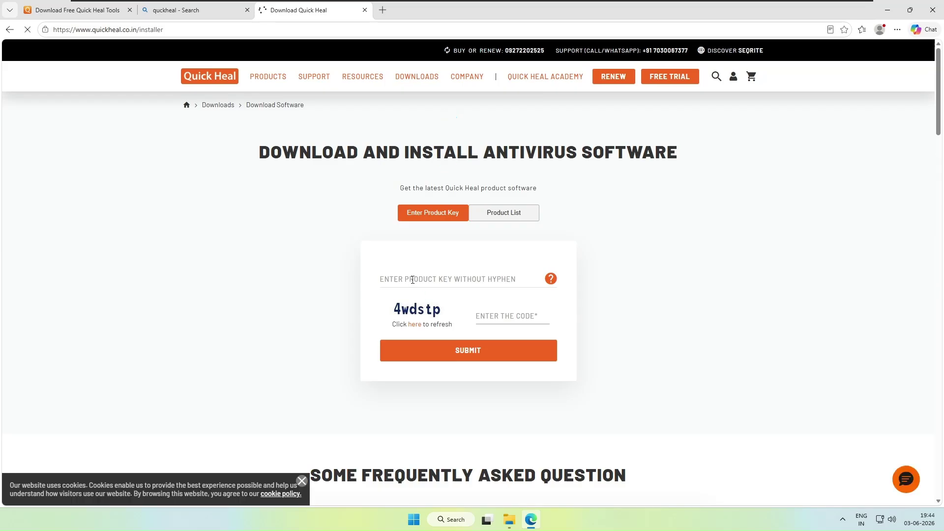
pyautogui.click(412, 280)
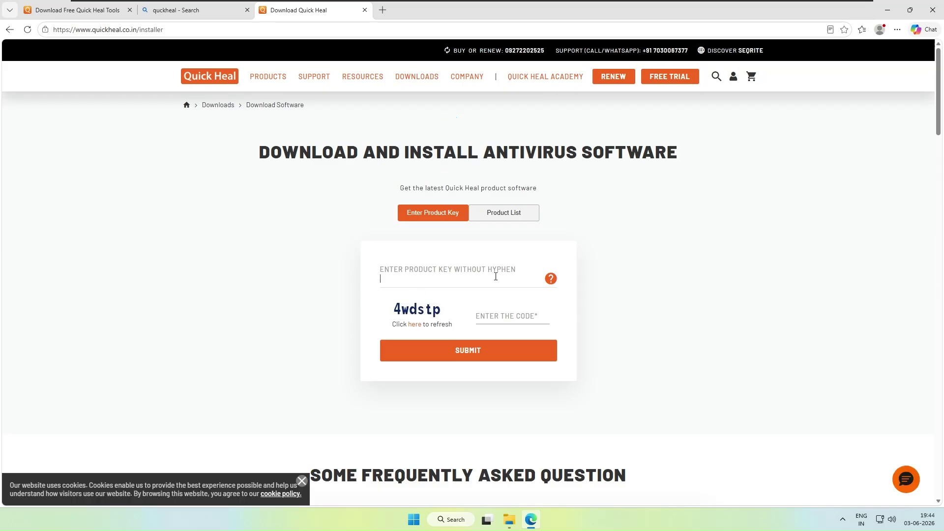
pyautogui.scroll(-5, 462, 276)
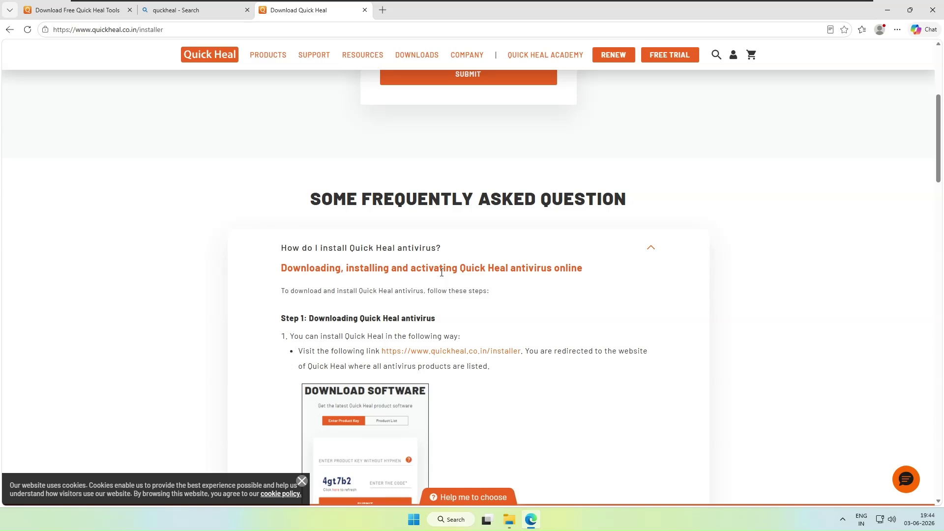
pyautogui.scroll(5, 504, 173)
# - Show the downloadable product list, then return to the free antivirus downloads tab
pyautogui.click(504, 214)
pyautogui.scroll(-3, 443, 222)
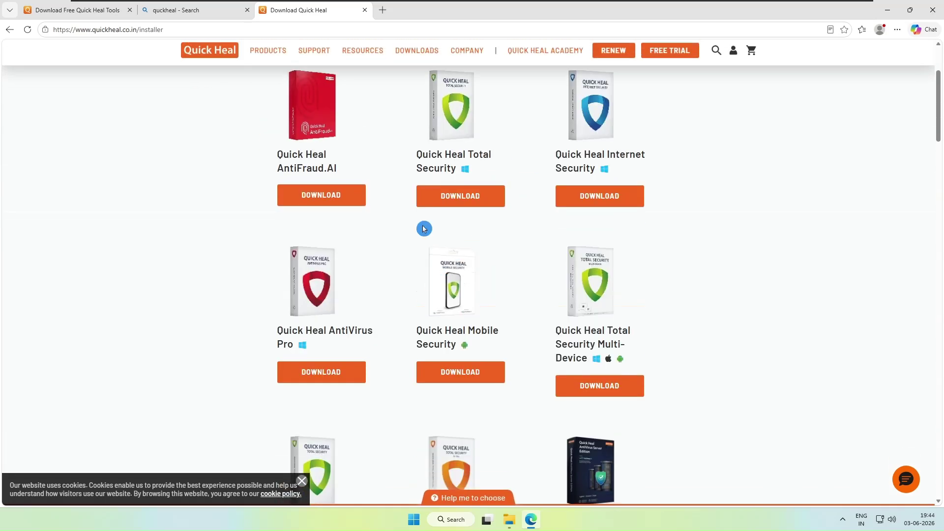
pyautogui.click(91, 19)
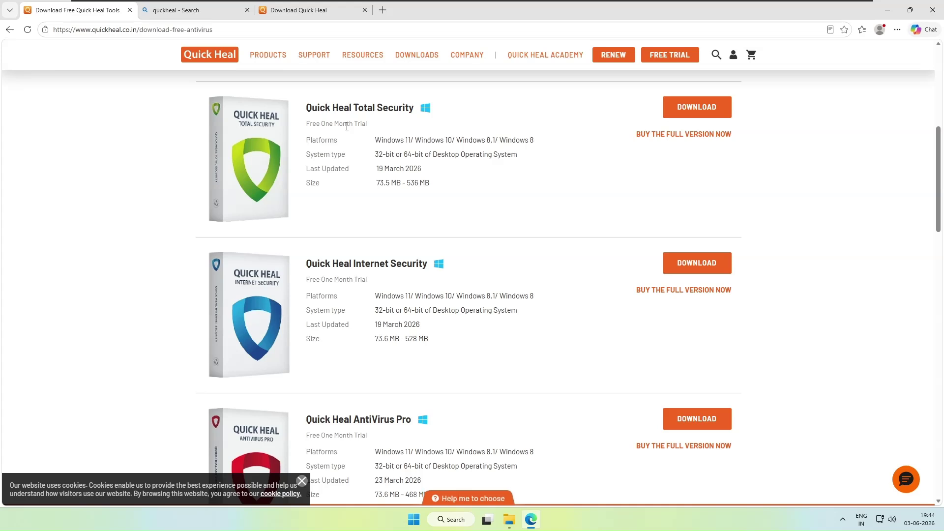
# - Bring up File Explorer showing the Documents folder
pyautogui.moveTo(140, 30); pyautogui.dragTo(222, 31)
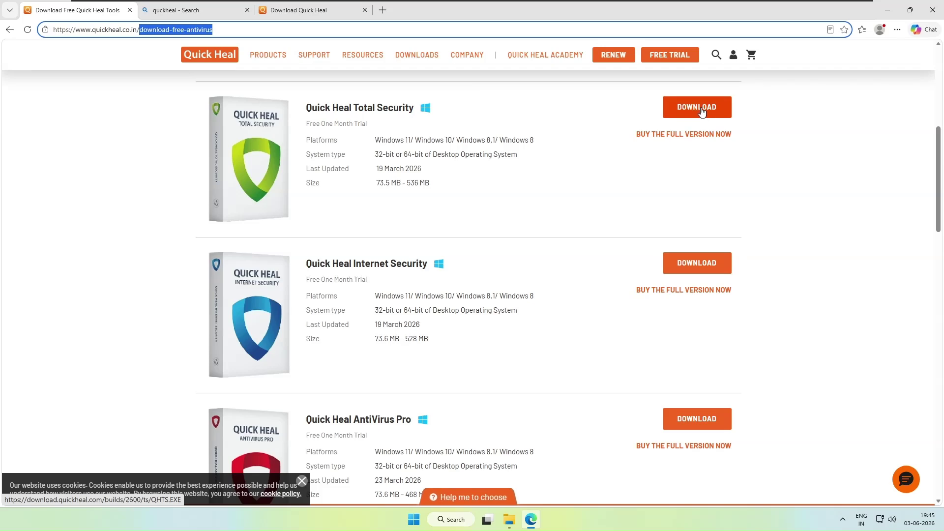
pyautogui.click(509, 520)
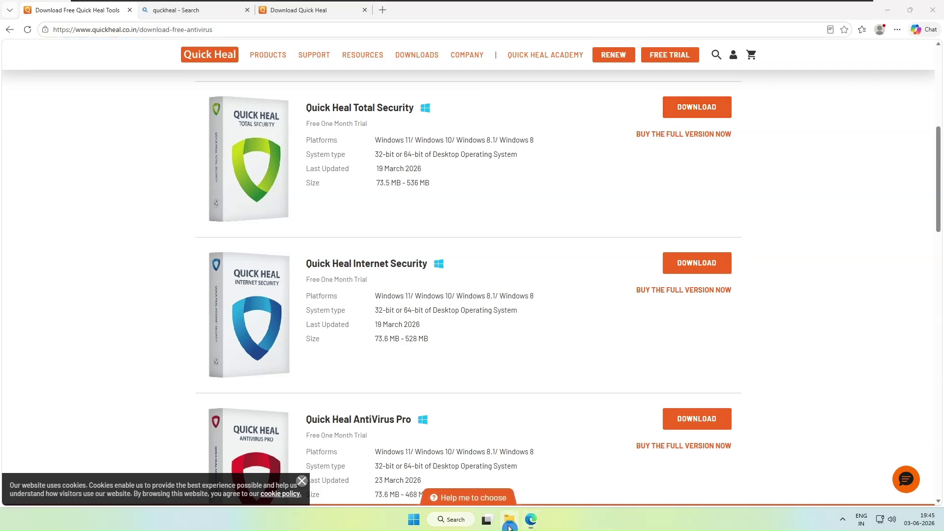
pyautogui.click(199, 175)
# - Run the QHTS installer from Downloads as administrator and approve the UAC prompt
pyautogui.scroll(2, 191, 167)
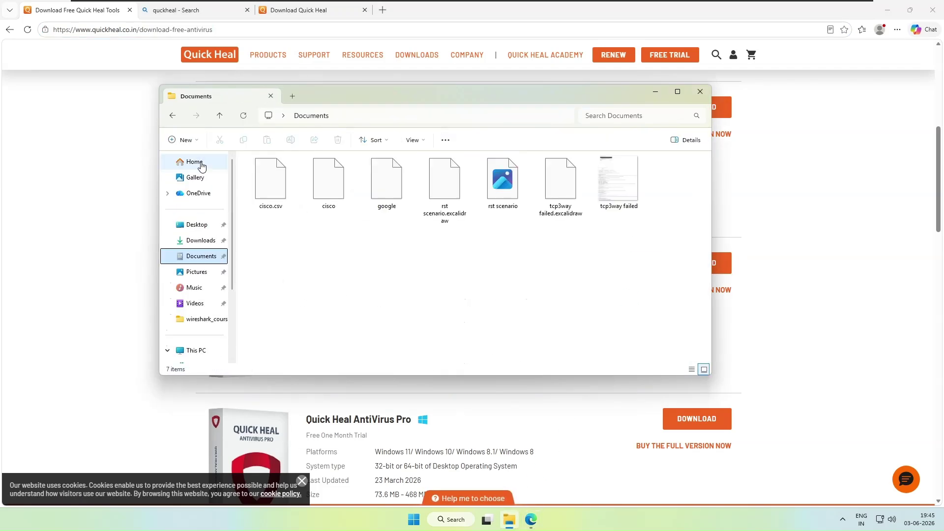
pyautogui.click(193, 162)
pyautogui.click(202, 240)
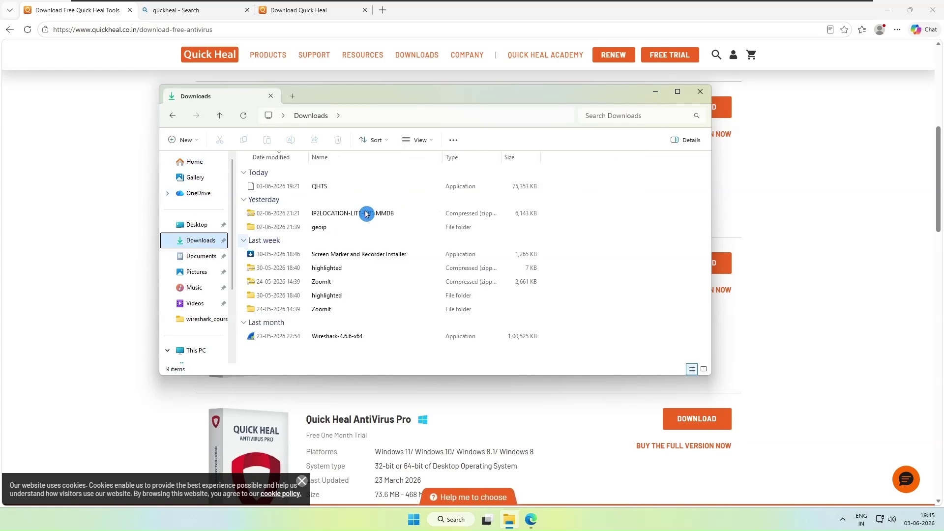
pyautogui.click(270, 187)
pyautogui.rightClick(270, 187)
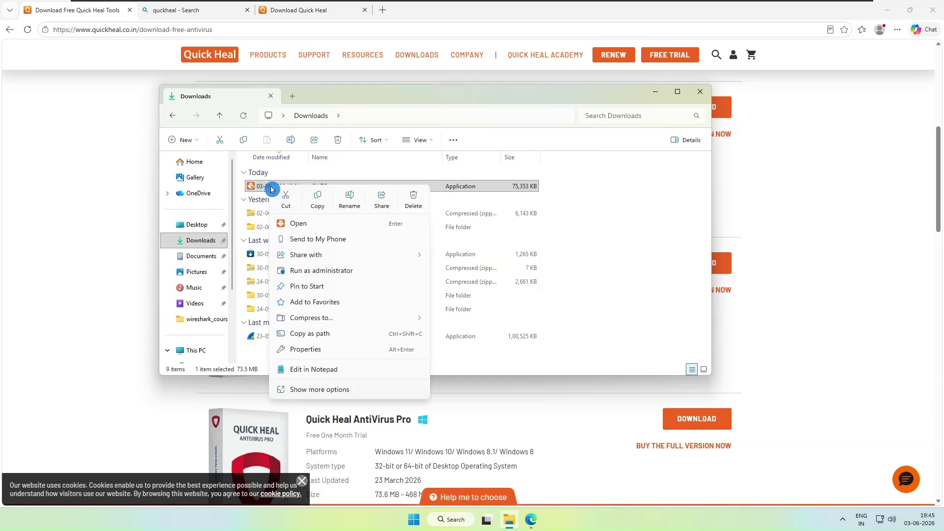
pyautogui.click(316, 271)
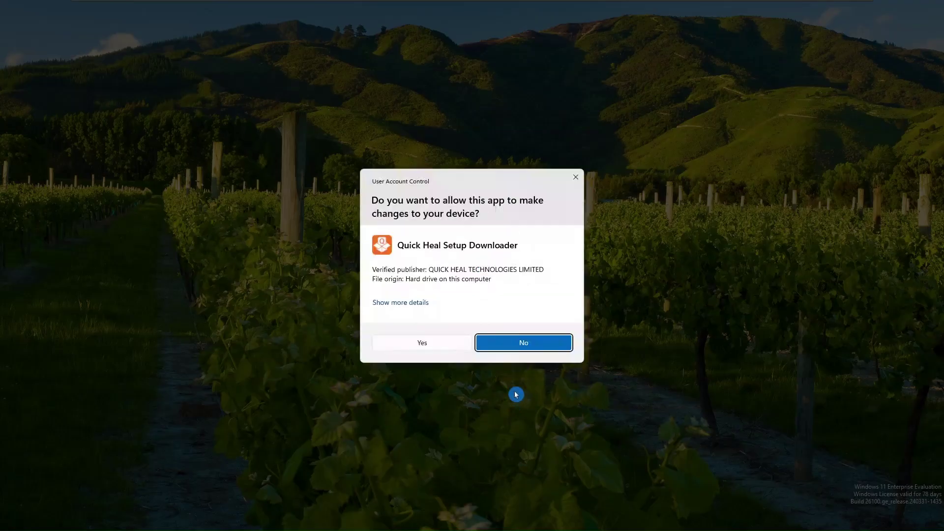
pyautogui.click(436, 342)
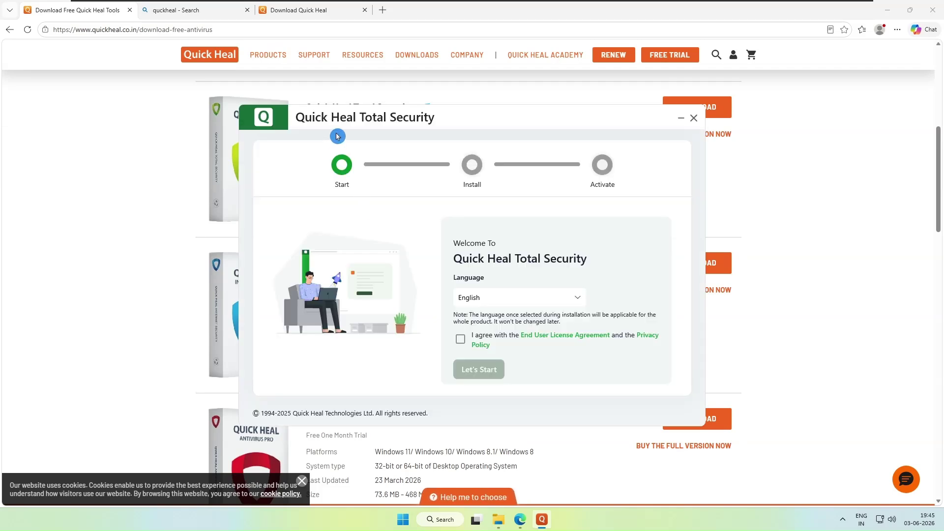
# - Accept the license agreement, start the Quick Heal installation, and switch back to the browser
pyautogui.click(460, 339)
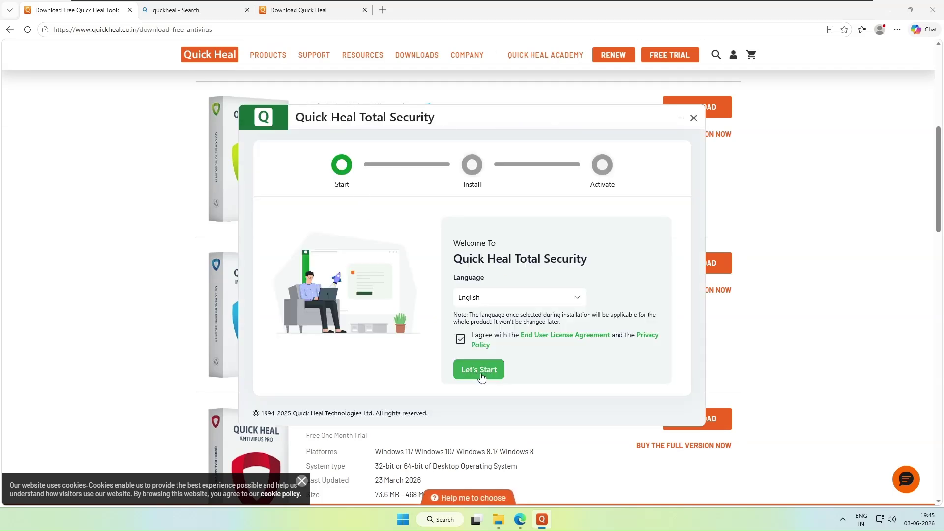
pyautogui.click(480, 369)
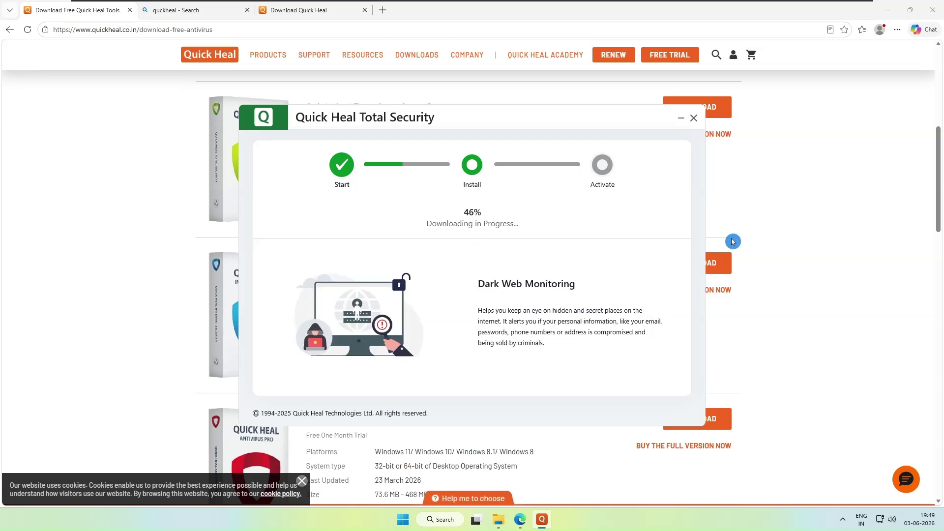
pyautogui.click(195, 59)
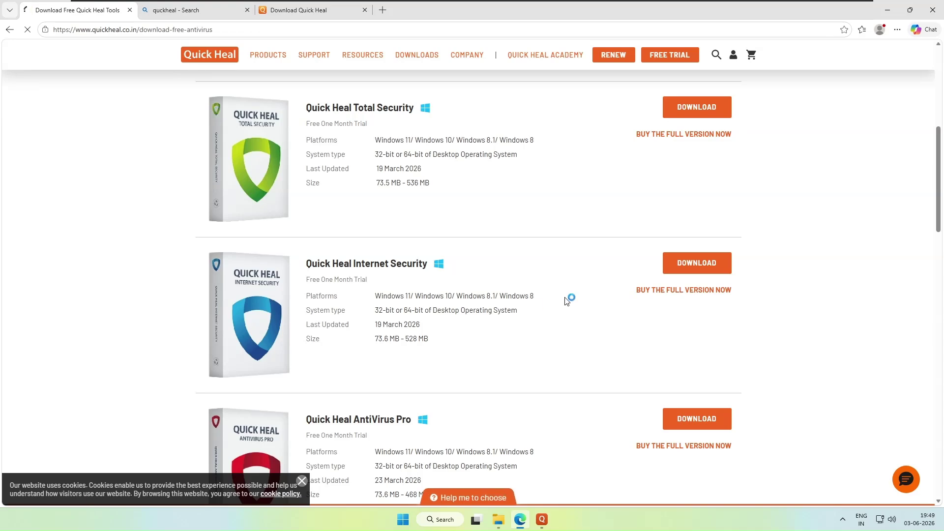
# - Scroll to the quickheal.co.in footer and open the Free Trials page
pyautogui.scroll(-15, 529, 335)
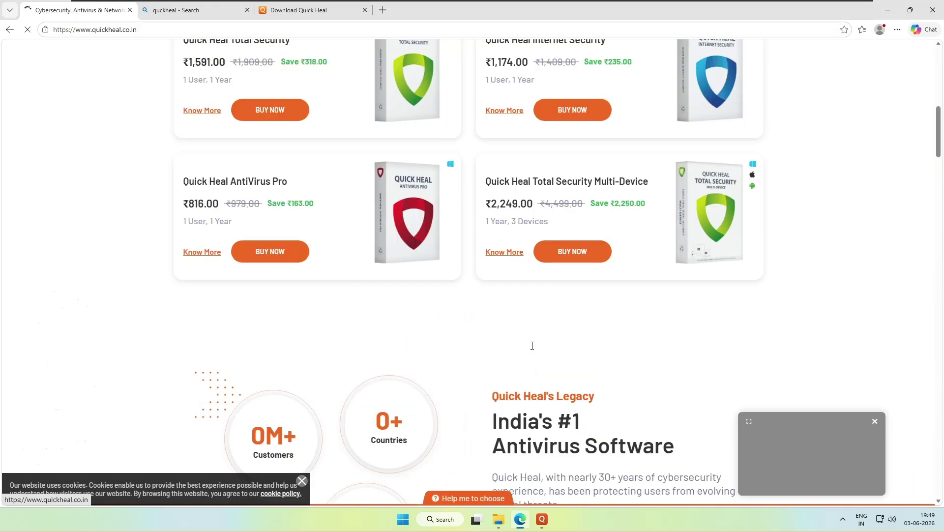
pyautogui.scroll(-20, 529, 331)
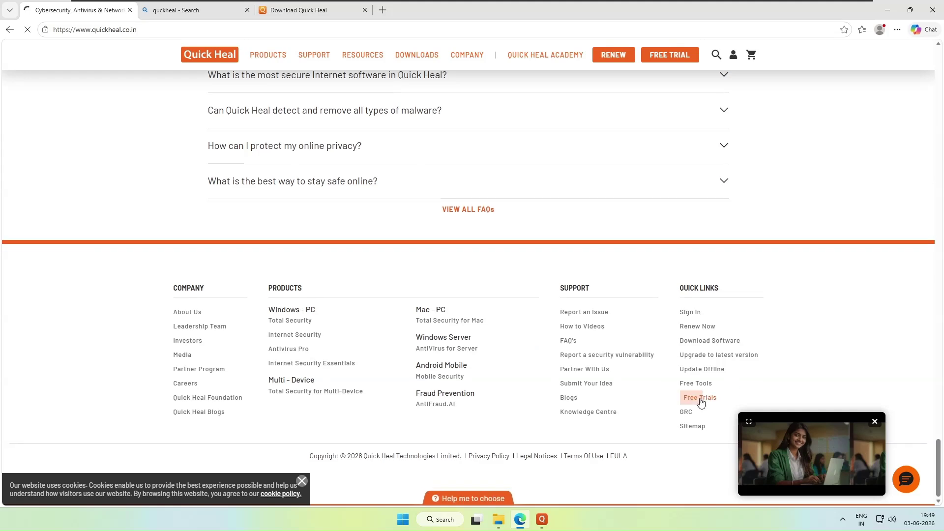
pyautogui.click(701, 401)
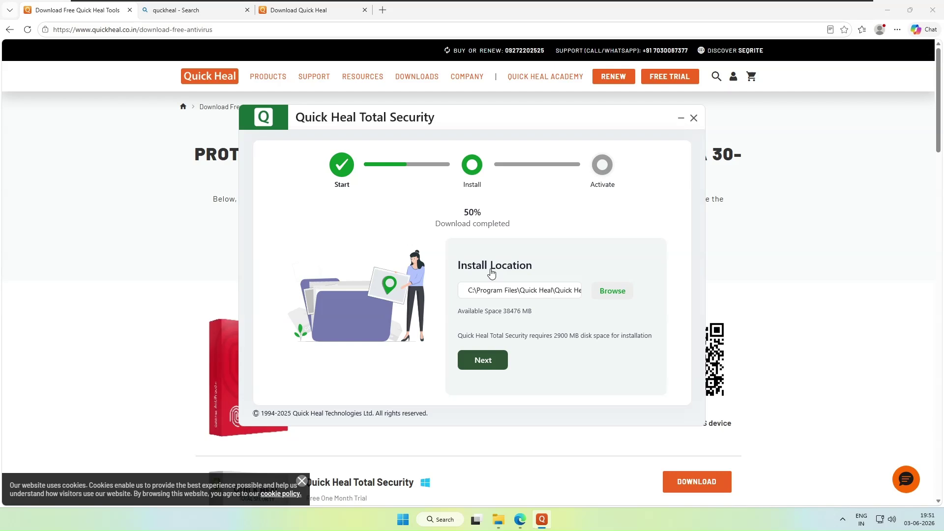
# - Cancel choosing another folder and install to the default Program Files location
pyautogui.click(610, 295)
pyautogui.click(530, 243)
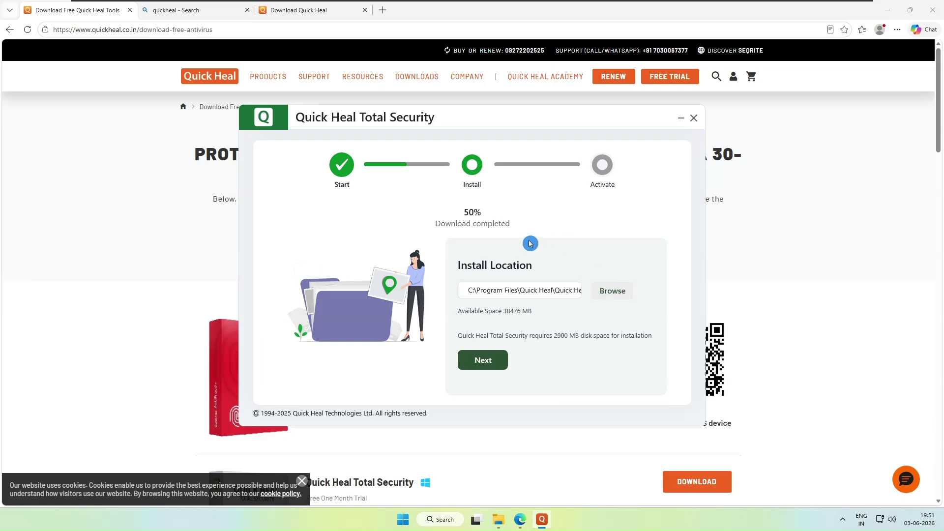
pyautogui.click(618, 289)
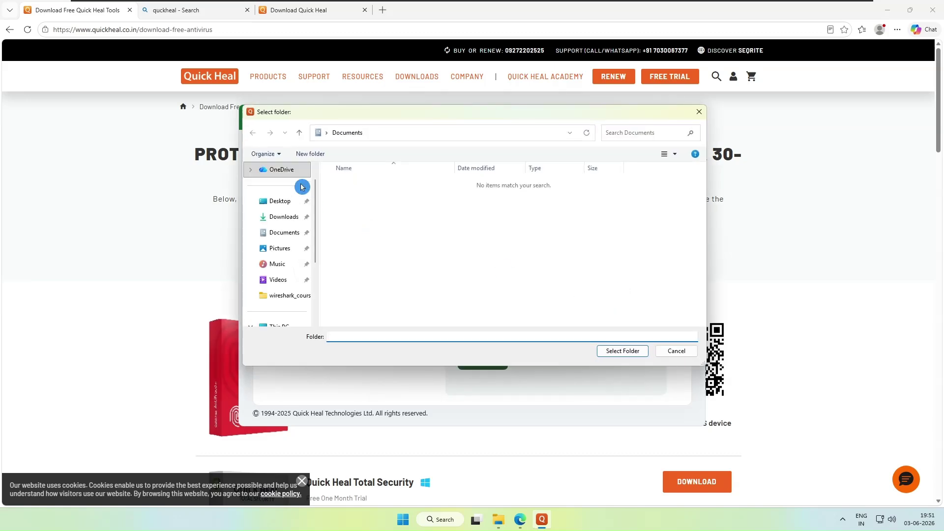
pyautogui.scroll(-1, 276, 285)
pyautogui.scroll(-2, 276, 285)
pyautogui.click(661, 352)
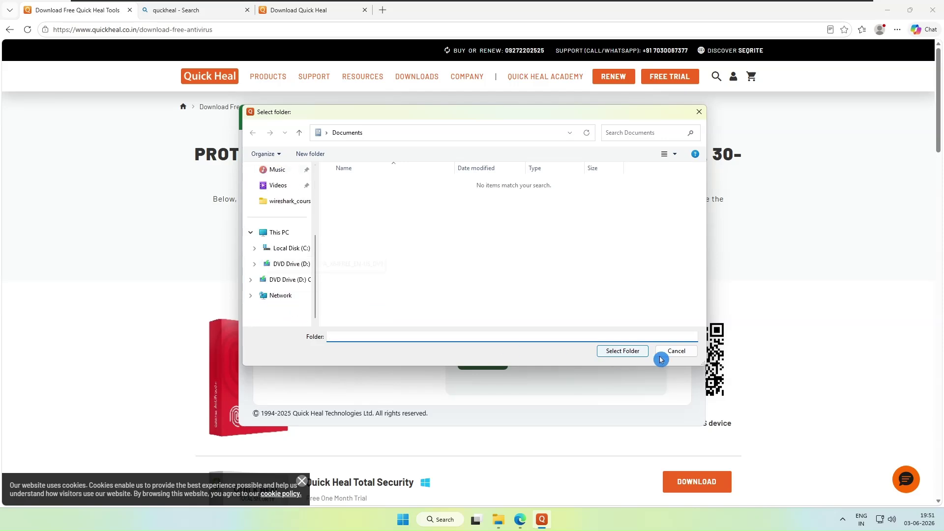
pyautogui.click(531, 305)
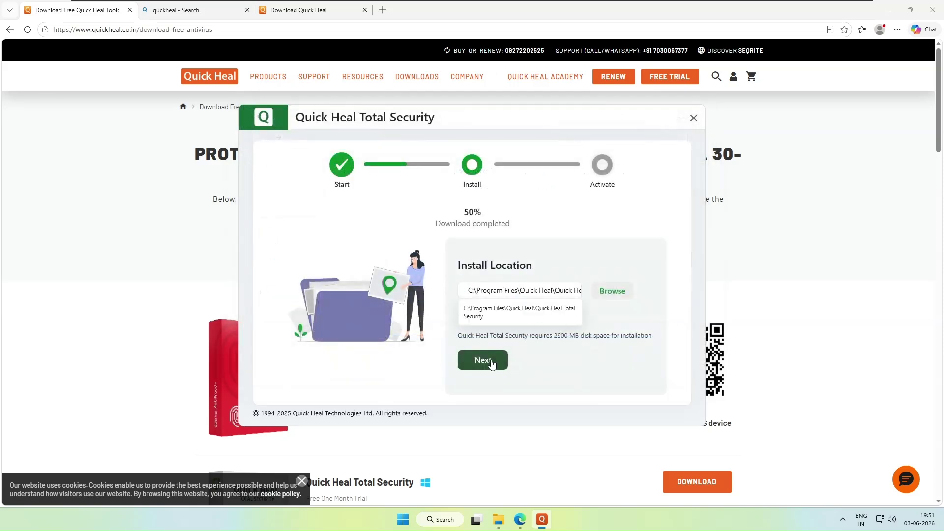
pyautogui.click(487, 362)
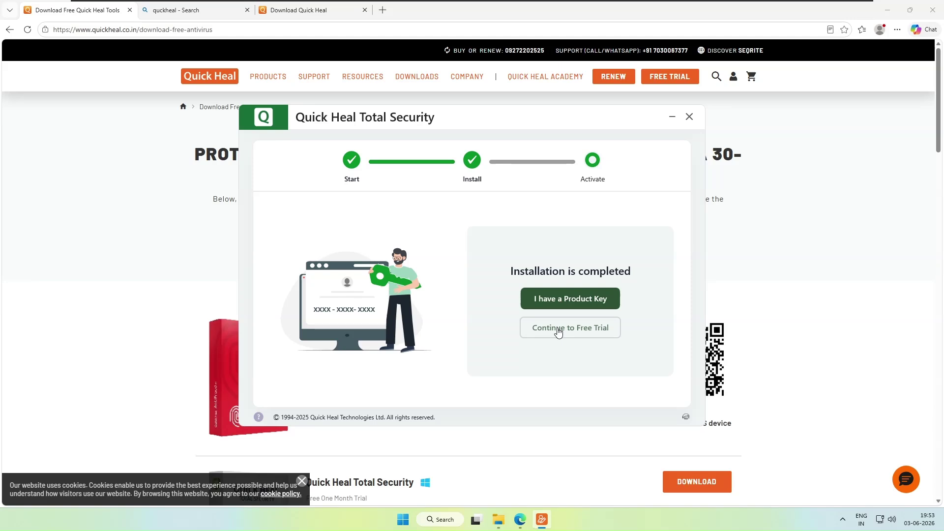
# - Choose Continue to Free Trial to begin trial registration
pyautogui.click(520, 330)
pyautogui.click(575, 331)
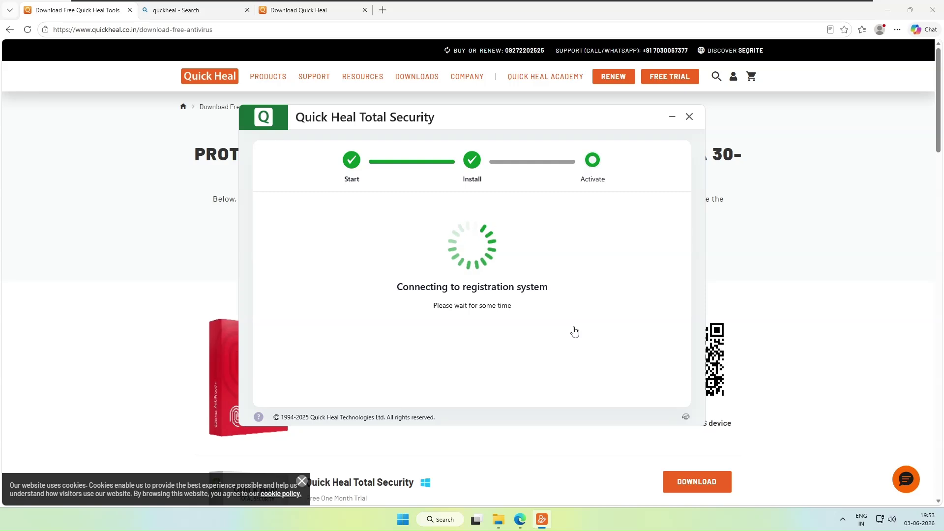
pyautogui.moveTo(575, 332)
pyautogui.mouseDown()
pyautogui.moveTo(440, 305)
pyautogui.moveTo(527, 299)
pyautogui.mouseUp()
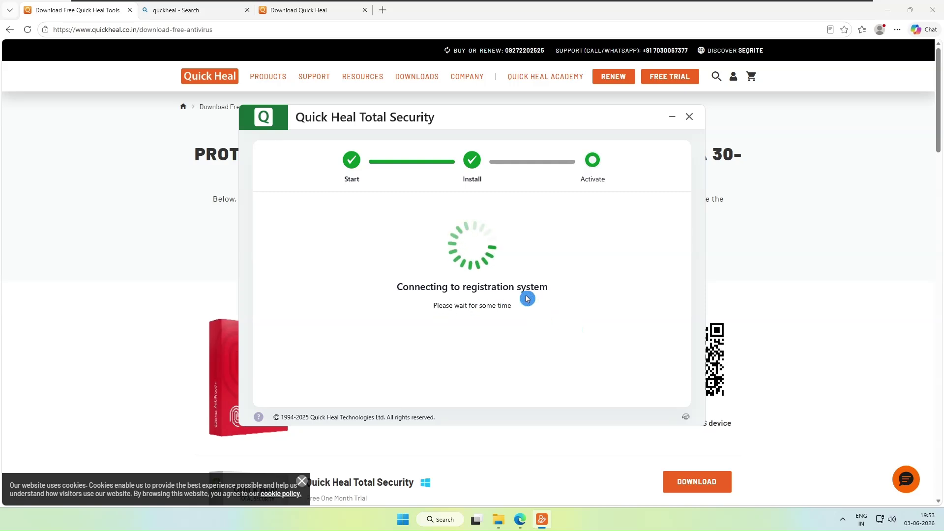
# - Enter the registration e-mail address and contact number
pyautogui.click(386, 259)
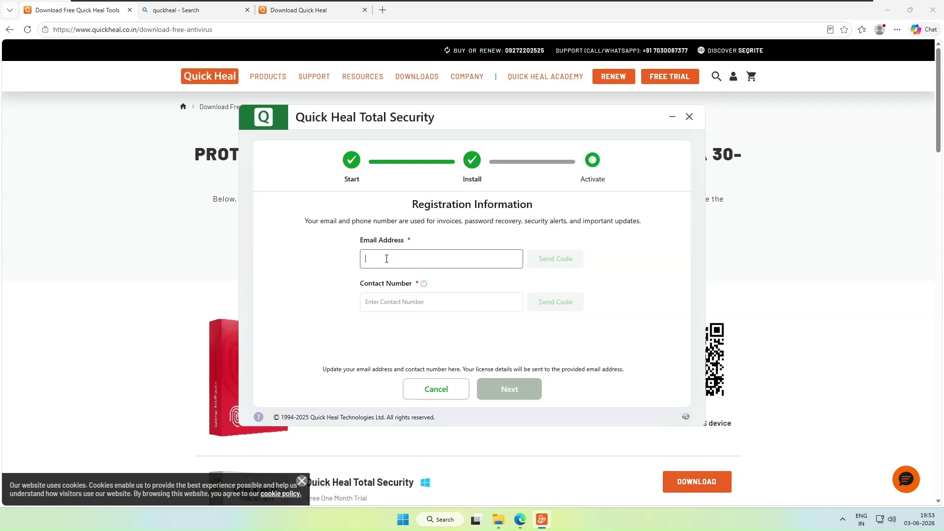
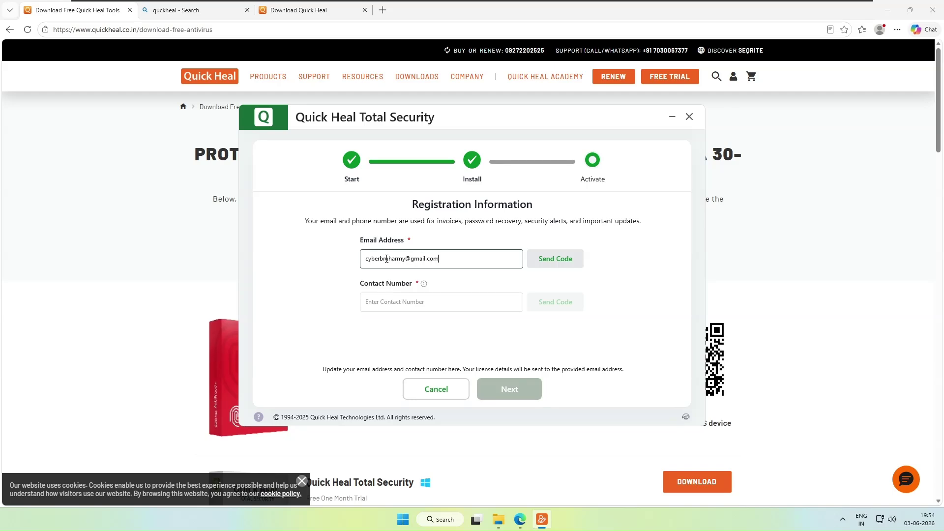
pyautogui.click(376, 300)
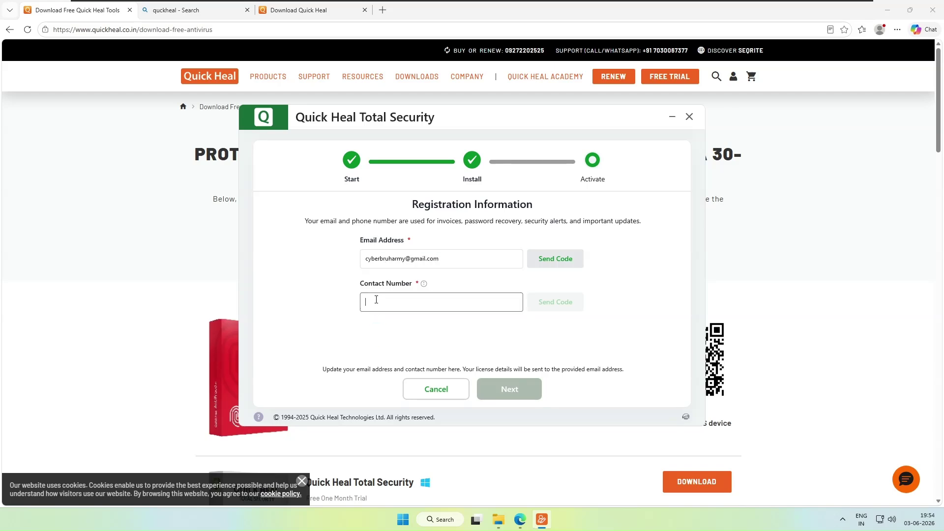
pyautogui.write('9876')
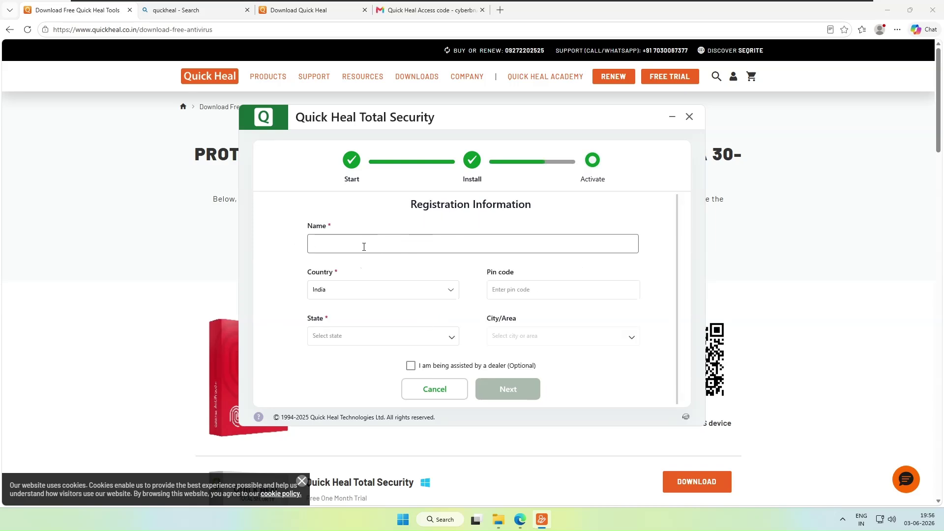
# - Enter the registrant's name, correcting the mistyped entry
pyautogui.click(364, 247)
pyautogui.write('Cybe')
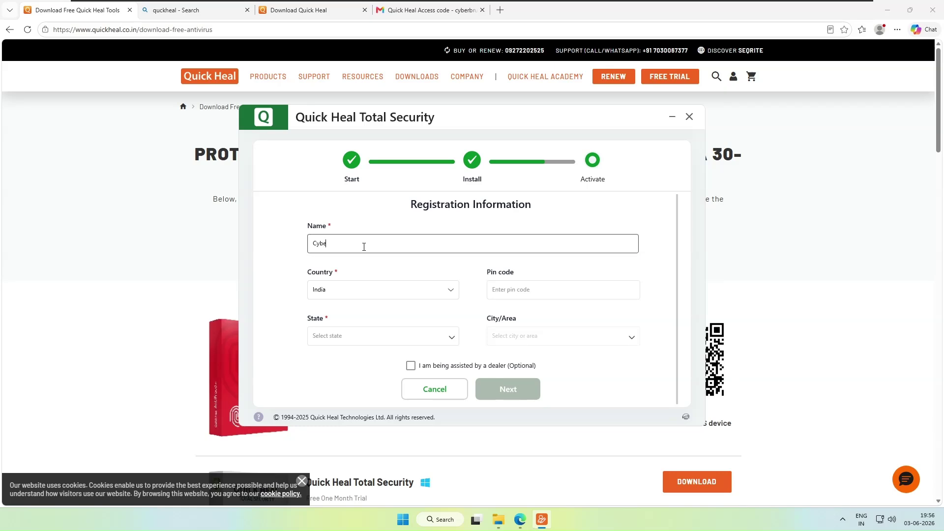
pyautogui.press('BackSpace')
pyautogui.press('BackSpace')
pyautogui.press('BackSpace')
pyautogui.write('cyb')
# - Enter the pin code, replacing the rejected one with a valid pin code
pyautogui.click(521, 290)
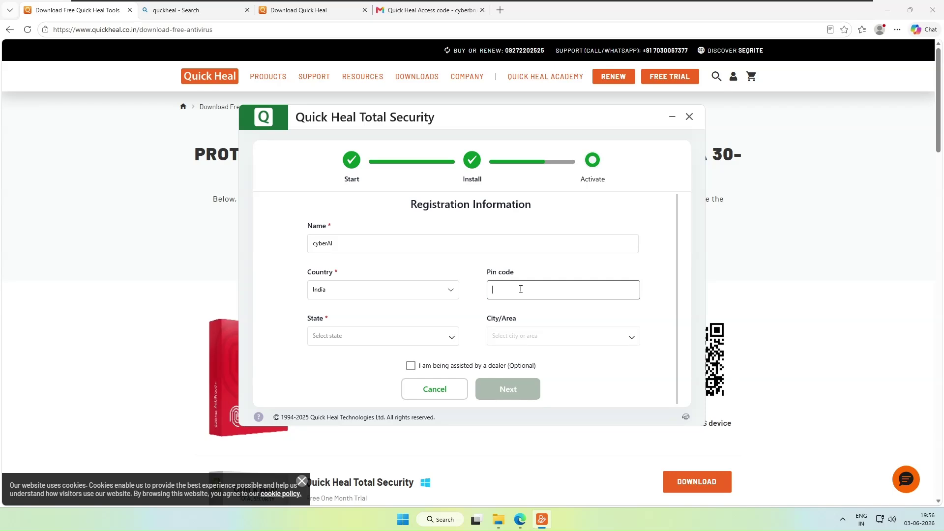
pyautogui.write('400571')
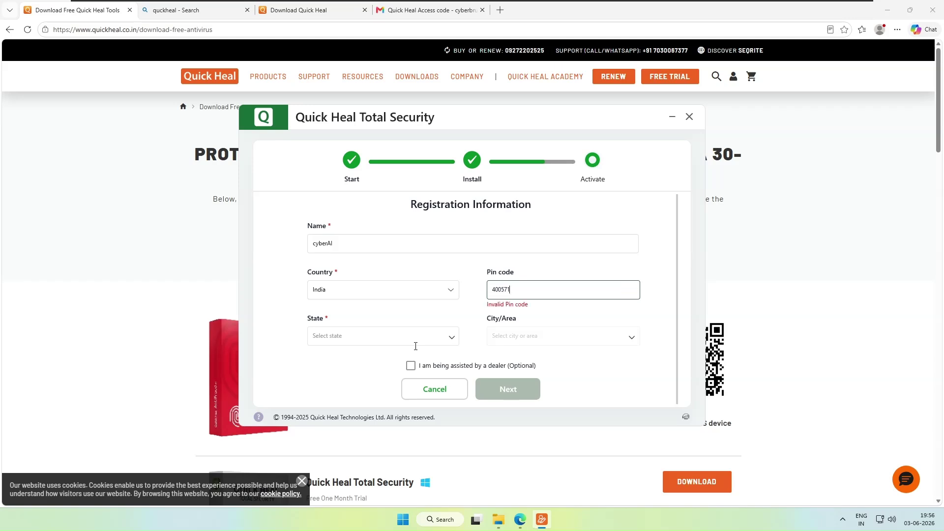
pyautogui.click(498, 289)
pyautogui.doubleClick(505, 288)
pyautogui.press('BackSpace')
pyautogui.write('400703')
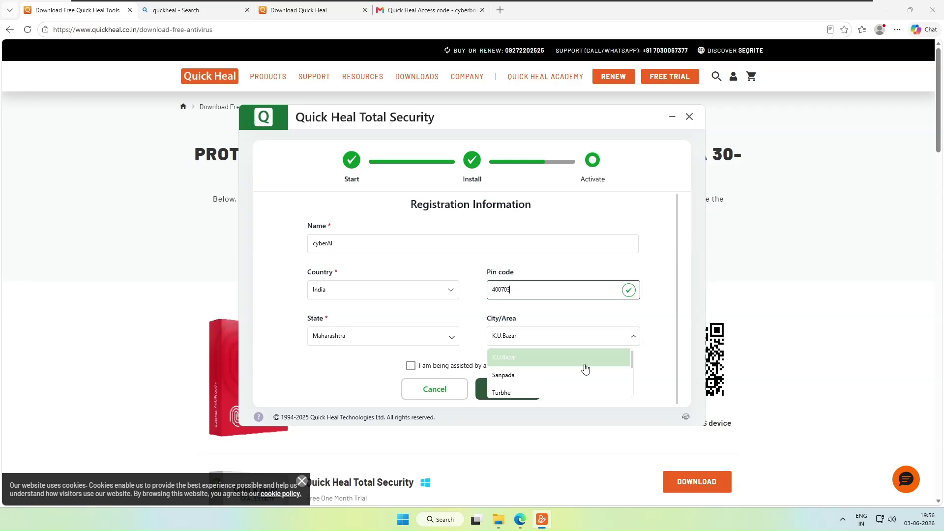
# - Pick the city/area, leave dealer assistance unticked, and submit the registration details
pyautogui.click(521, 393)
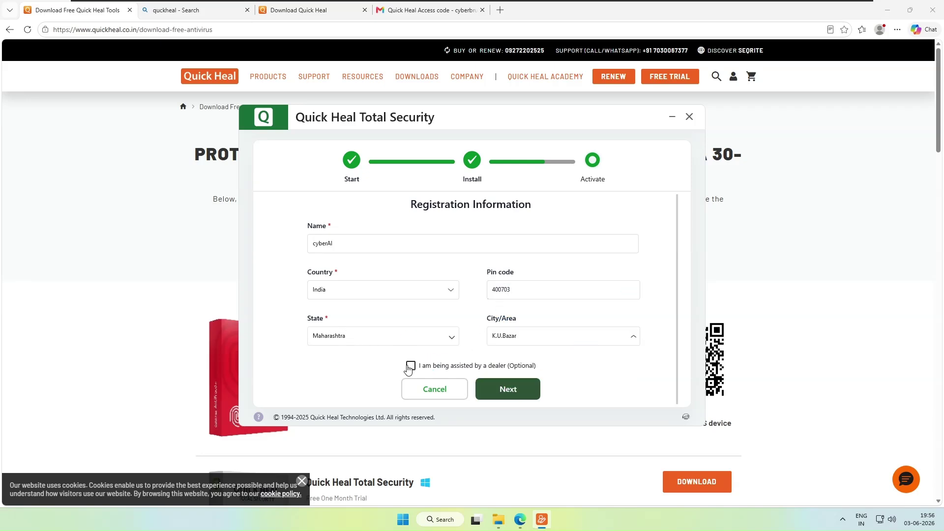
pyautogui.click(511, 388)
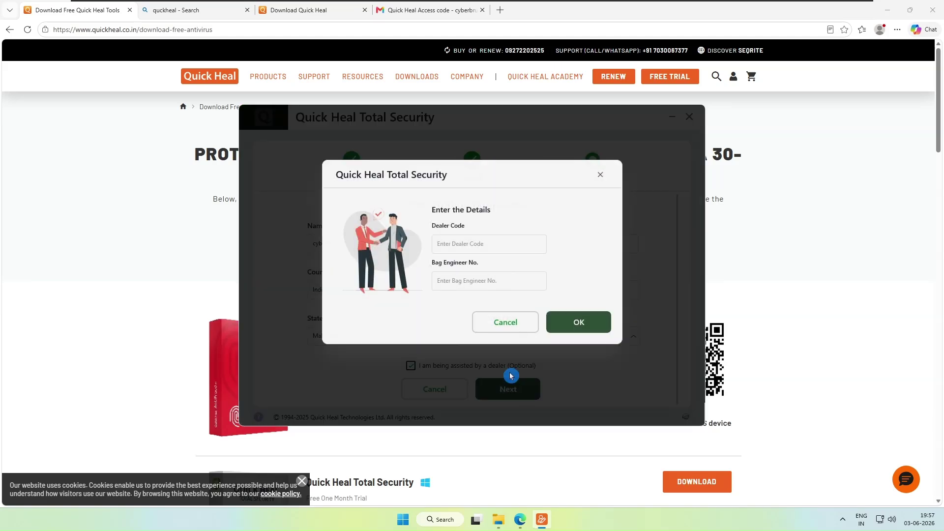
pyautogui.click(506, 332)
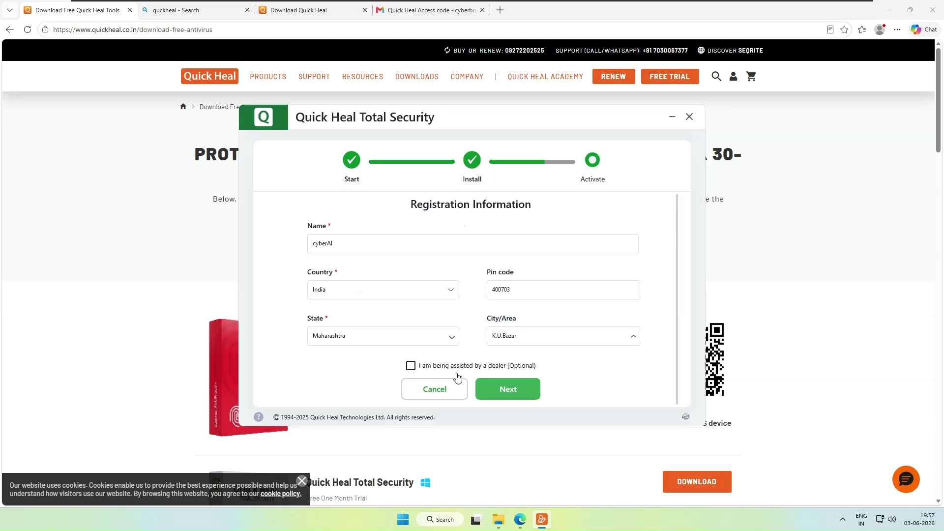
pyautogui.click(505, 388)
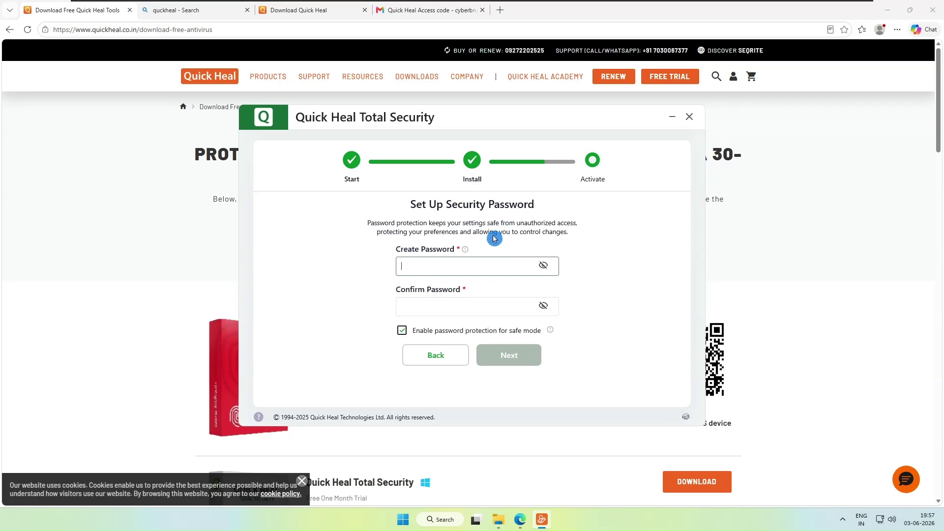
# - Enter a security password of at least 8 characters in Create Password, replacing a too-short attempt
pyautogui.click(371, 228)
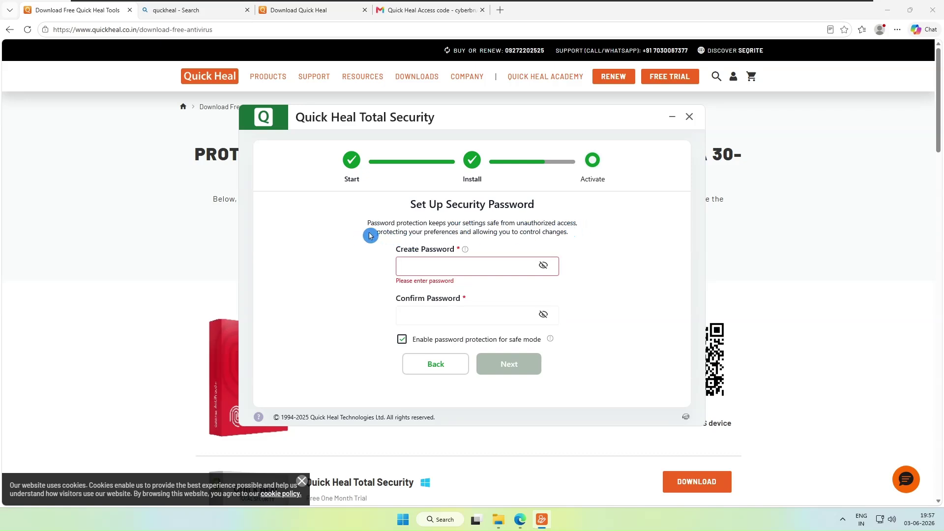
pyautogui.click(429, 264)
pyautogui.write('****')
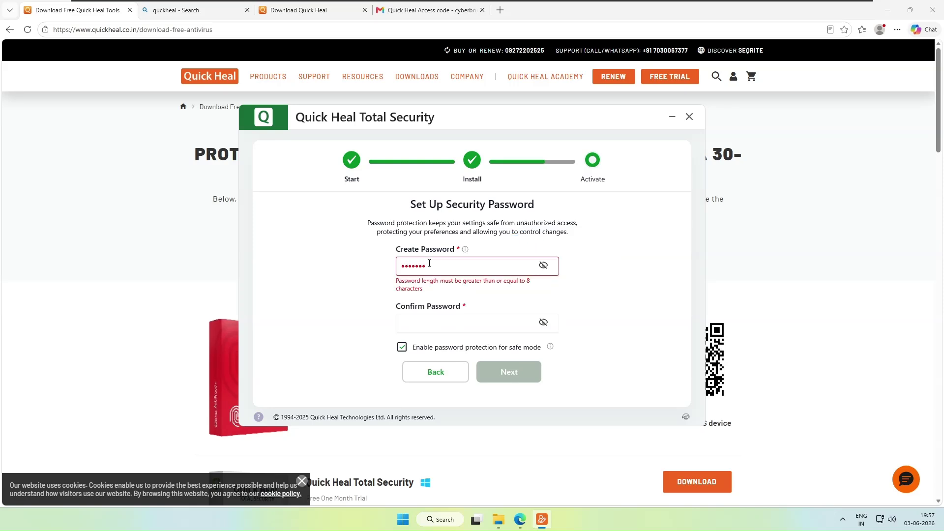
pyautogui.doubleClick(433, 268)
pyautogui.press('BackSpace')
pyautogui.write('*')
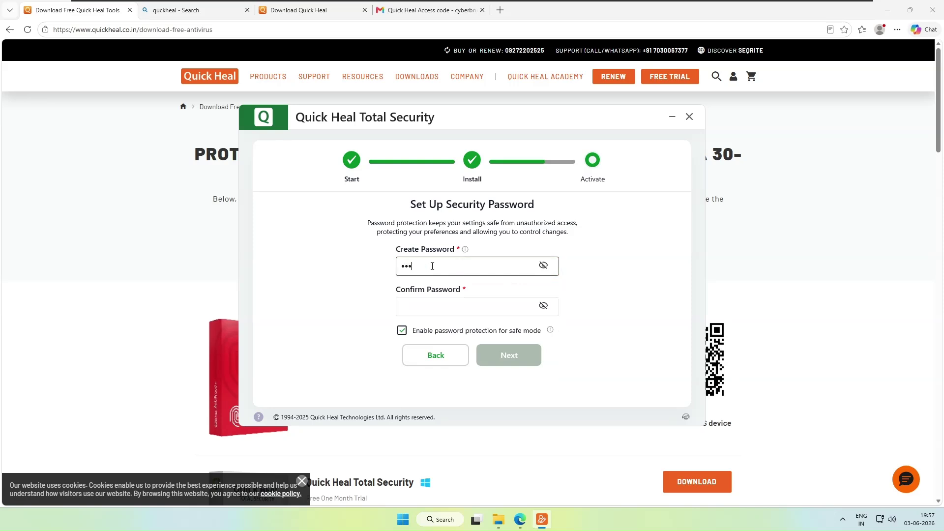
pyautogui.press('BackSpace')
pyautogui.press('Tab')
# - Confirm the security password and activate the free trial, valid until 03 July 2026
pyautogui.click(436, 305)
pyautogui.write('*')
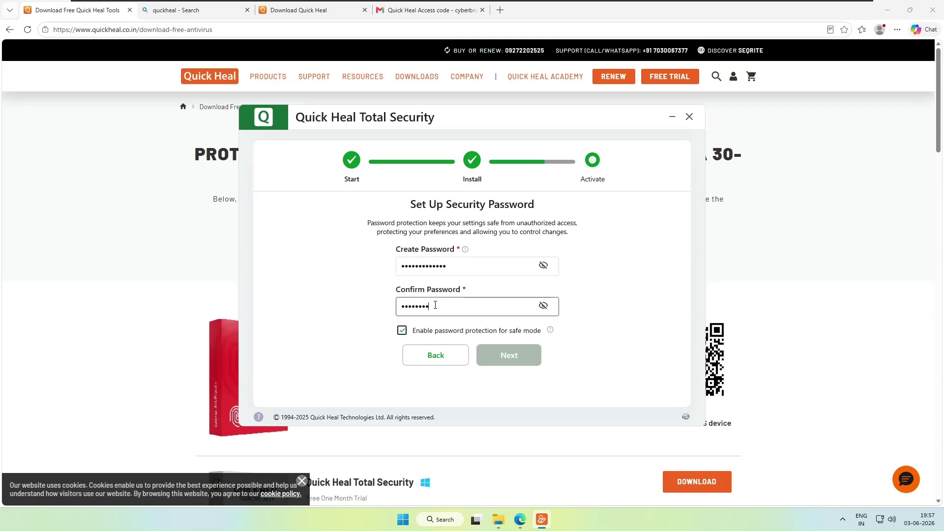
pyautogui.write('*')
pyautogui.click(509, 362)
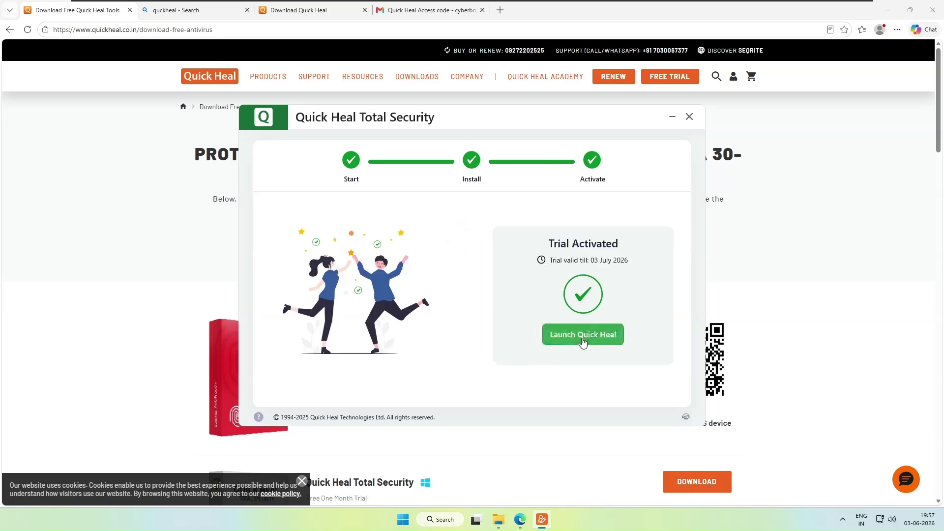
# - Launch Quick Heal to reach its home dashboard showing Trial – 30 Days Left
pyautogui.click(583, 339)
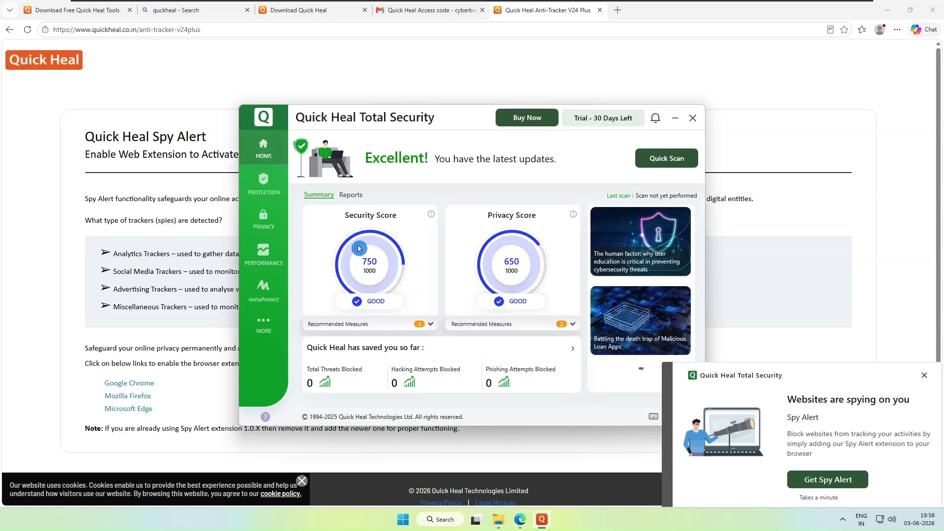
# - Close the access code tab and add the Quick Heal Spy Alert extension to Edge
pyautogui.click(132, 412)
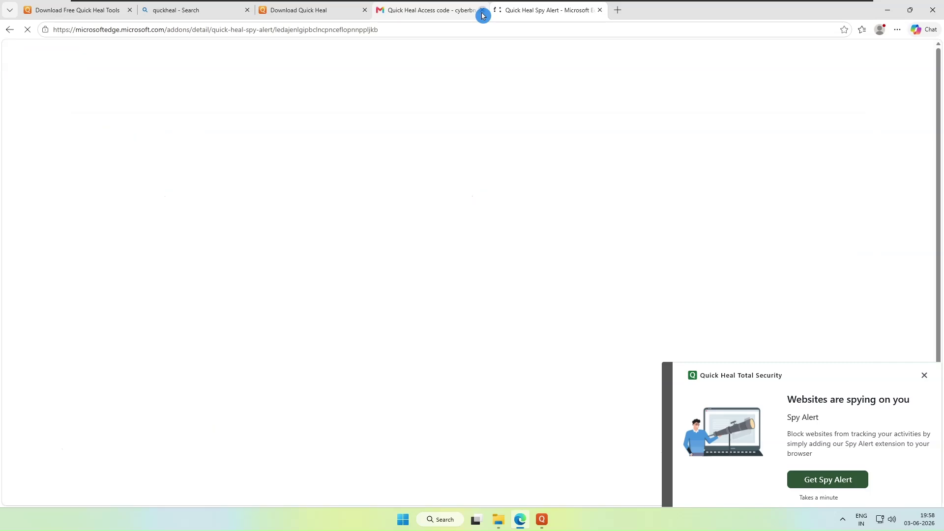
pyautogui.click(481, 10)
pyautogui.click(195, 178)
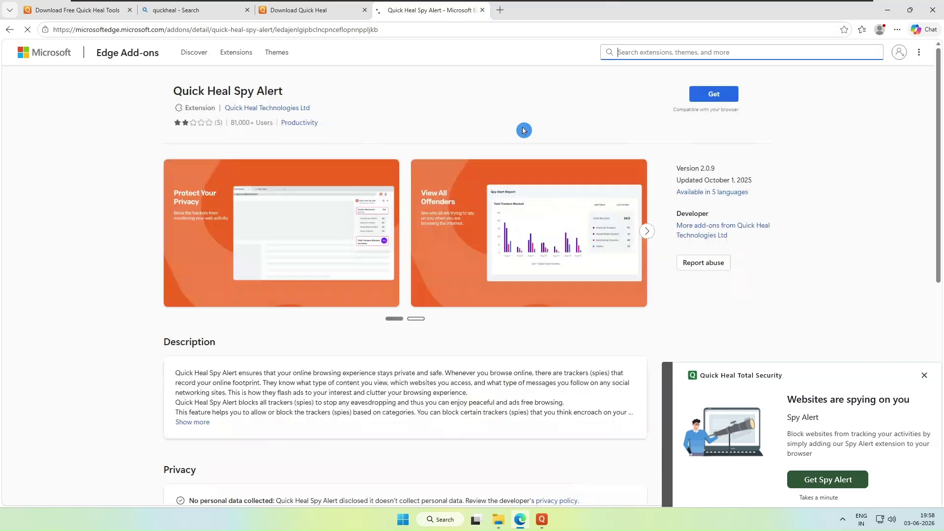
pyautogui.click(720, 96)
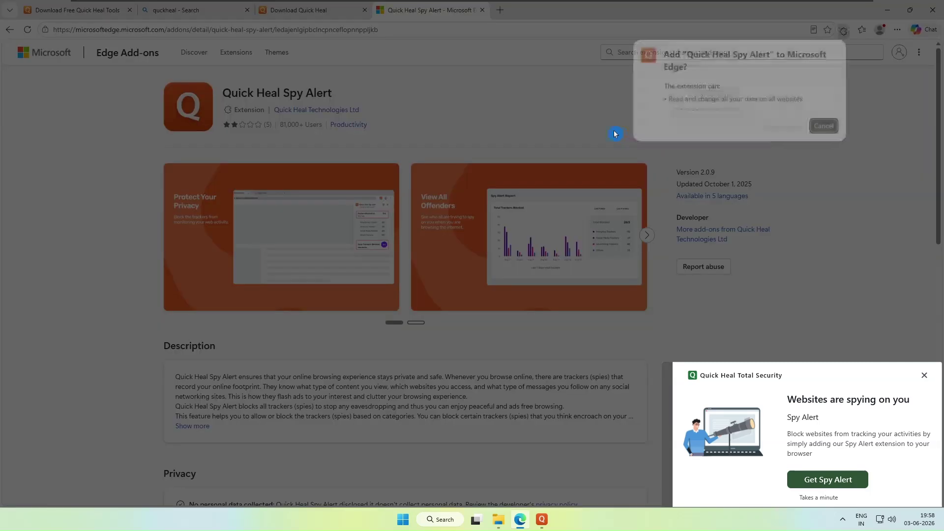
pyautogui.click(785, 128)
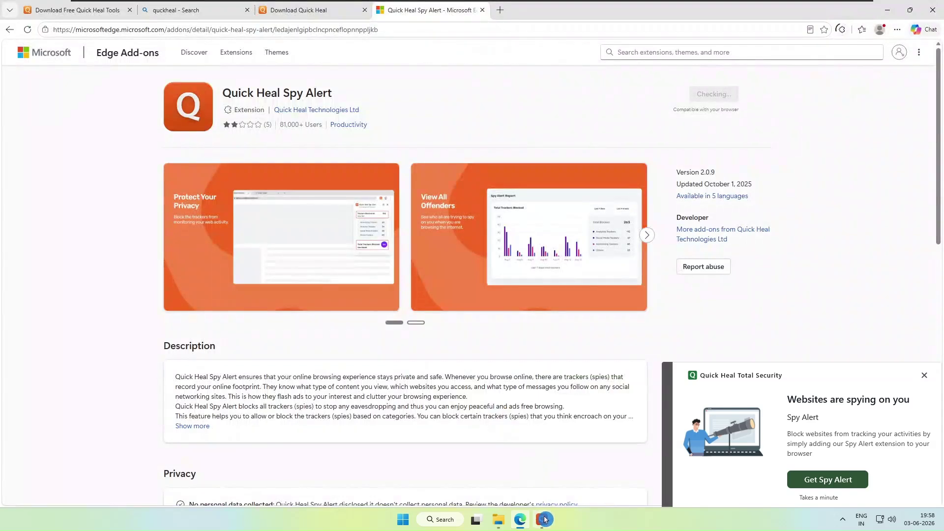
# - Bring up the Quick Heal Total Security home screen and dismiss the Spy Alert suggestion popup
pyautogui.click(542, 520)
pyautogui.click(880, 396)
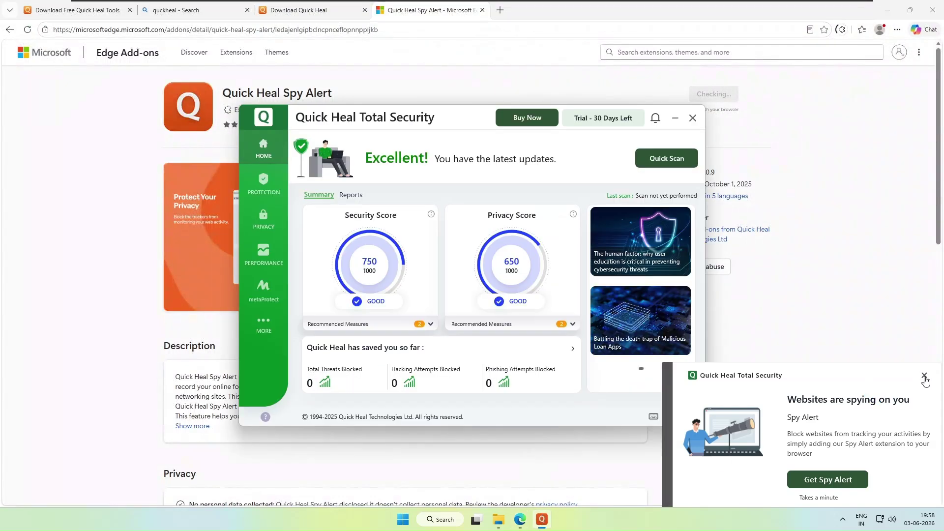
pyautogui.click(925, 376)
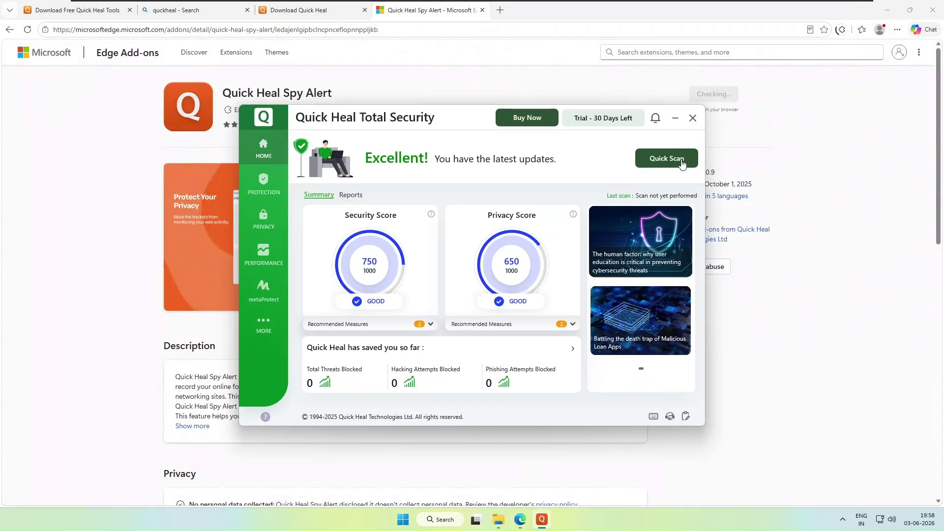
pyautogui.click(295, 194)
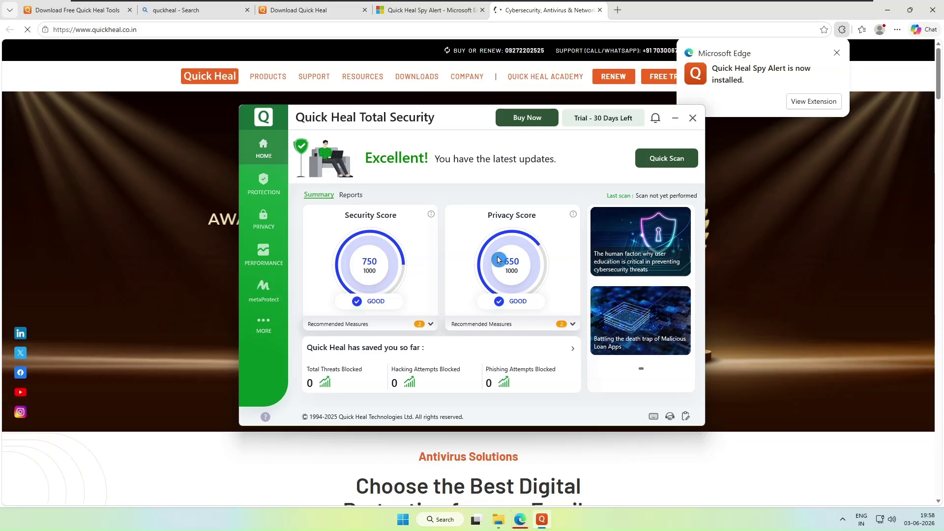
# - In Protection, review Ransomware Protection, Browsing Protection and External Drive Protection settings
pyautogui.click(266, 184)
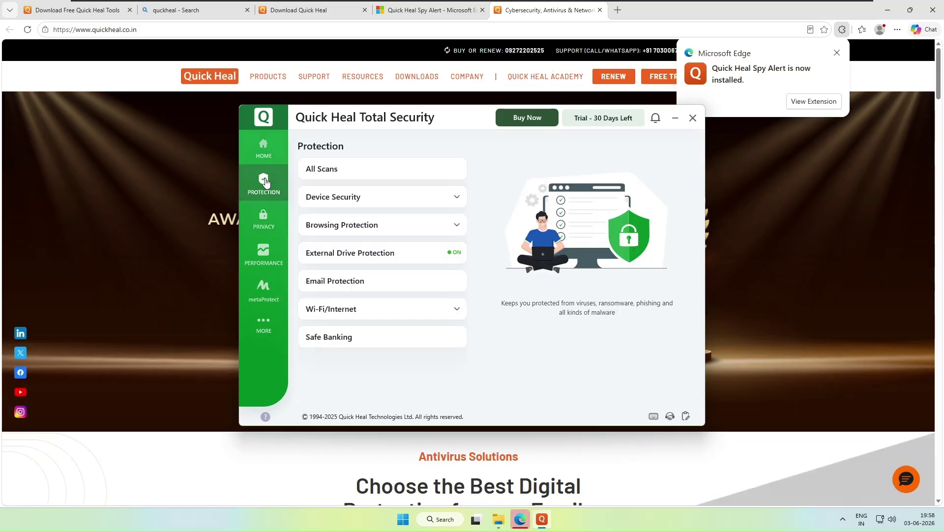
pyautogui.click(432, 200)
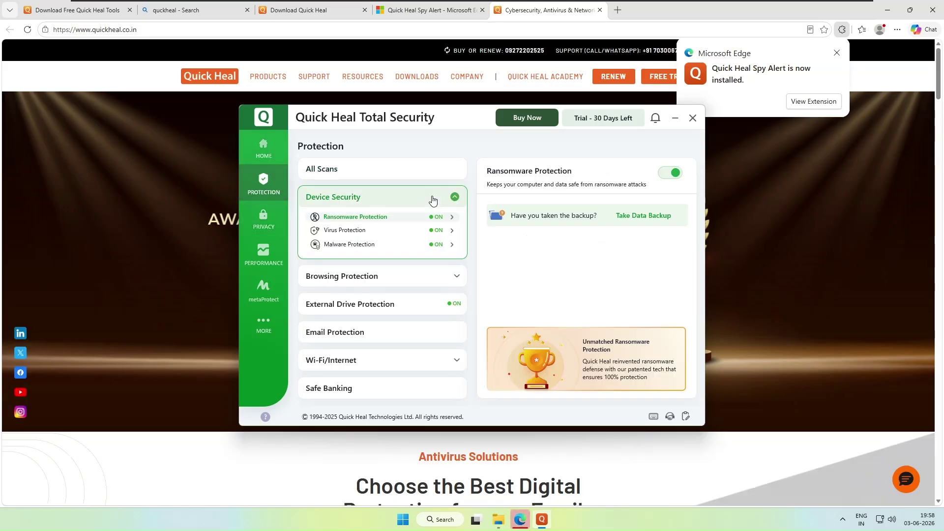
pyautogui.click(360, 218)
pyautogui.click(354, 281)
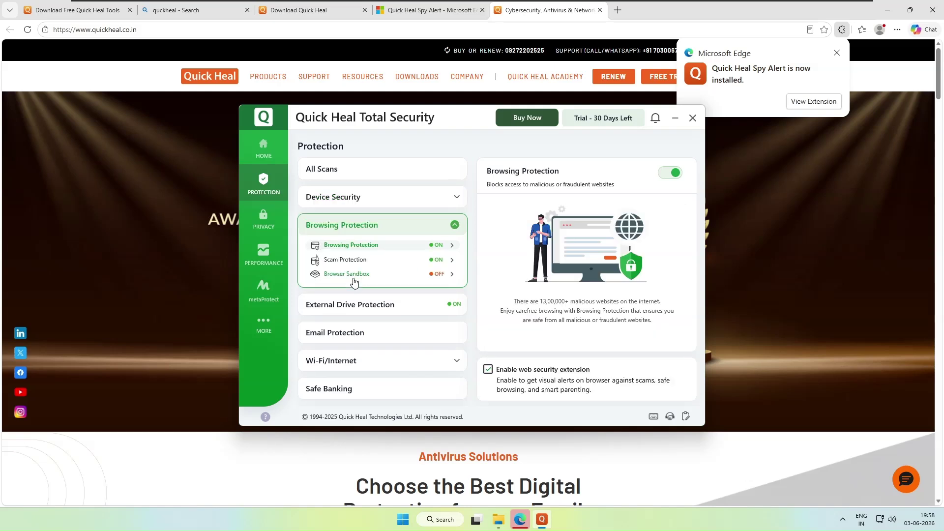
pyautogui.click(349, 305)
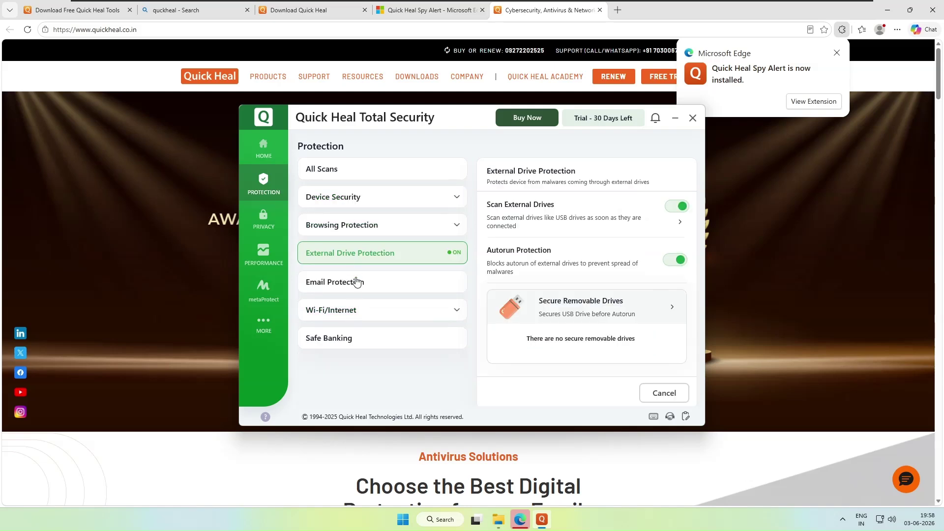
# - Check Email Protection, Wi-Fi/Internet and Safe Banking settings, then return to the Quick Heal window
pyautogui.click(358, 290)
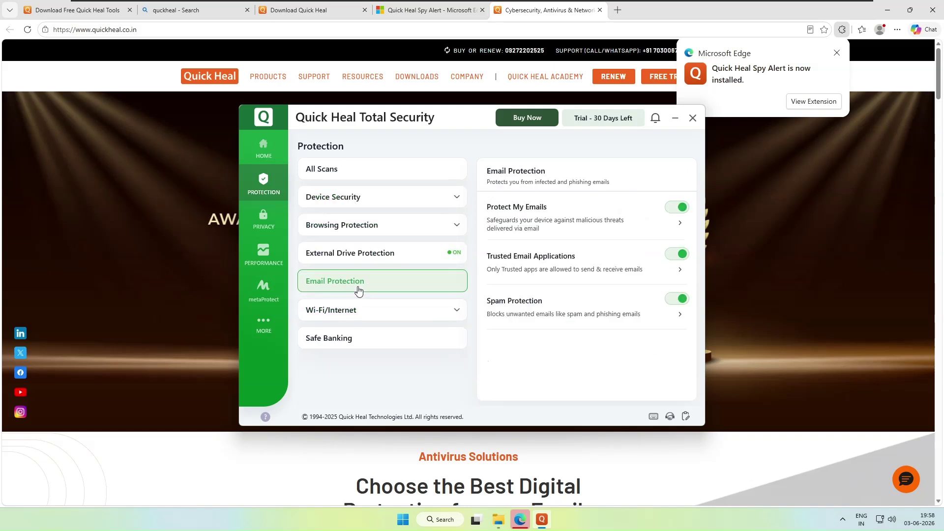
pyautogui.click(355, 318)
pyautogui.click(365, 373)
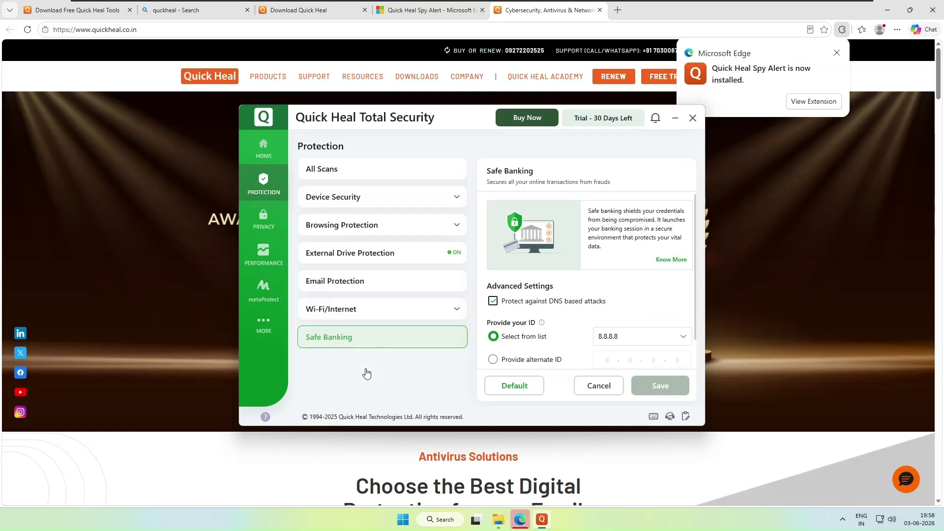
pyautogui.scroll(-1, 583, 306)
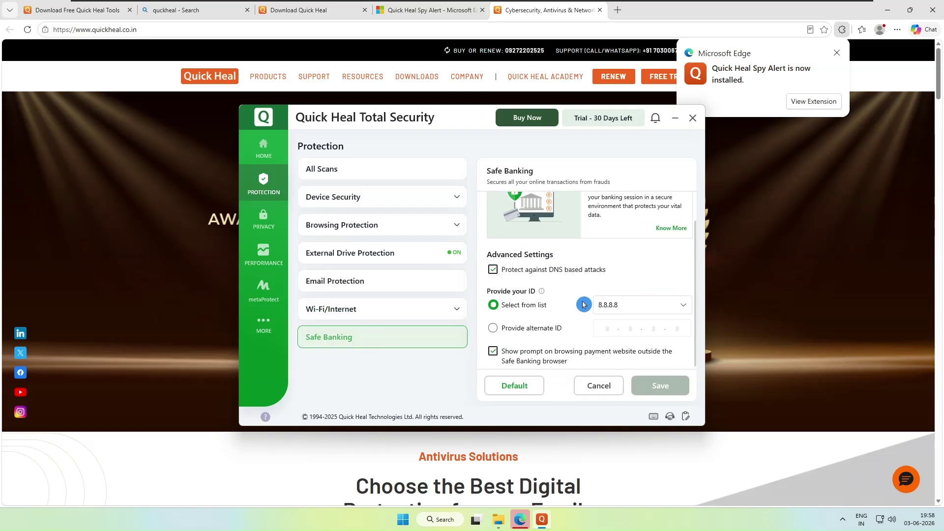
pyautogui.scroll(1, 583, 305)
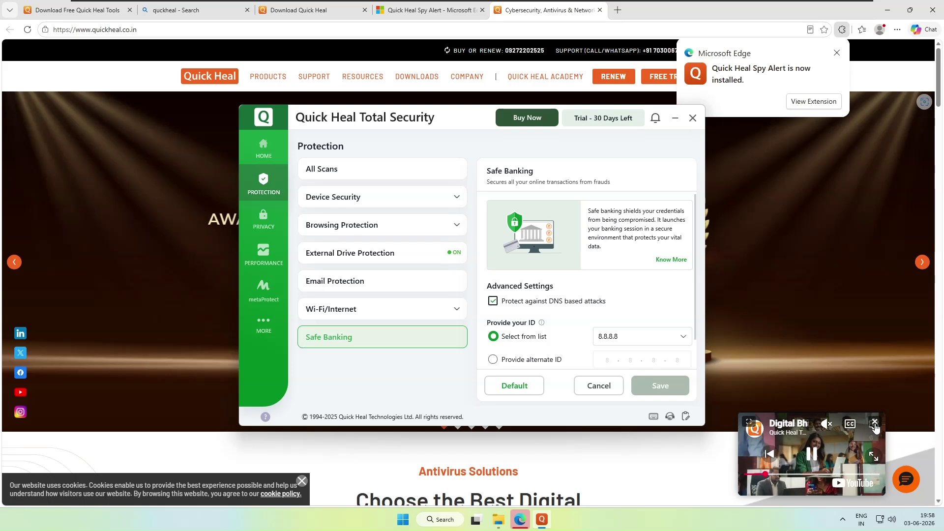
pyautogui.click(522, 522)
pyautogui.click(541, 519)
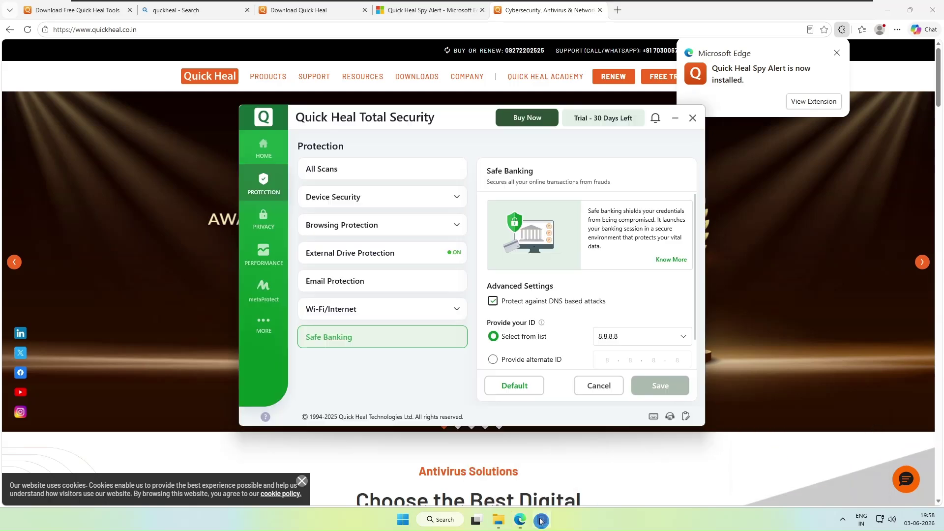
# - In Privacy, look through Backup & Restore, Smart Parenting, Wi-Fi Scanner and File Vault, cancelling its password prompt
pyautogui.click(269, 219)
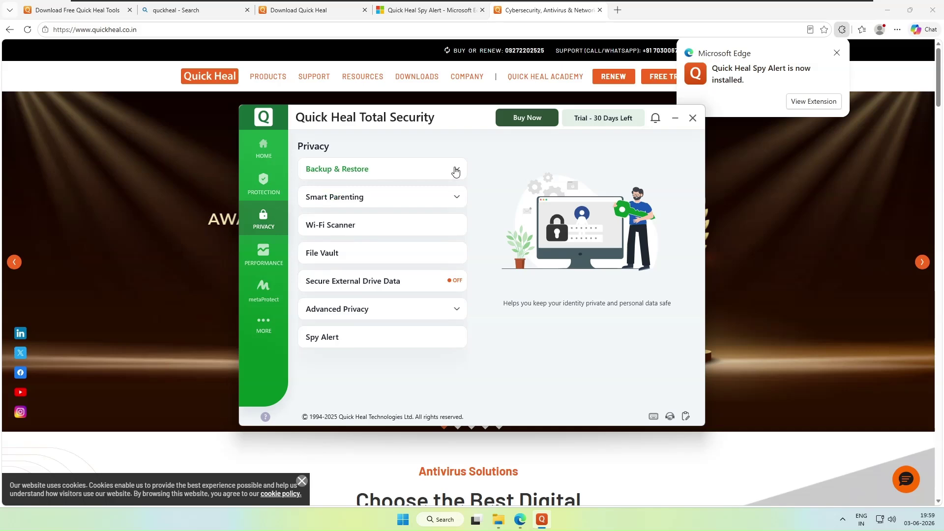
pyautogui.click(455, 171)
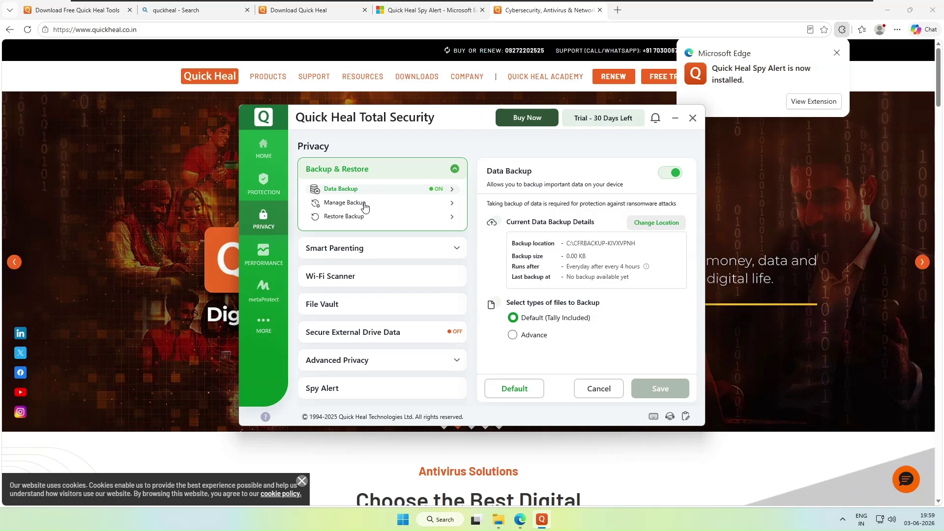
pyautogui.click(458, 249)
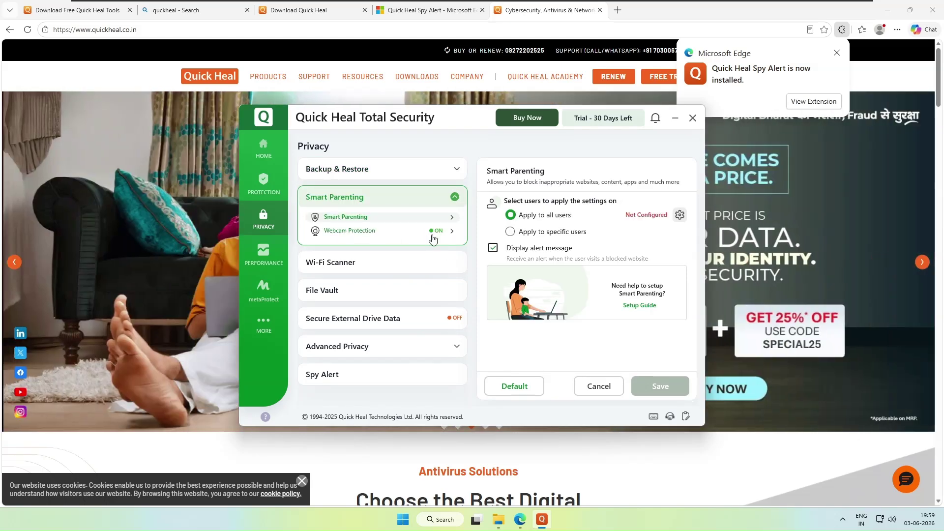
pyautogui.click(369, 265)
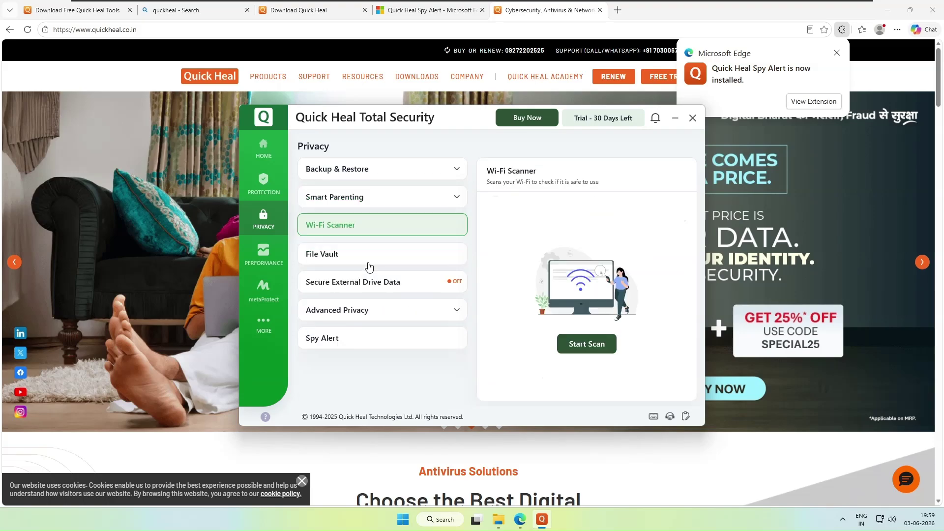
pyautogui.click(339, 254)
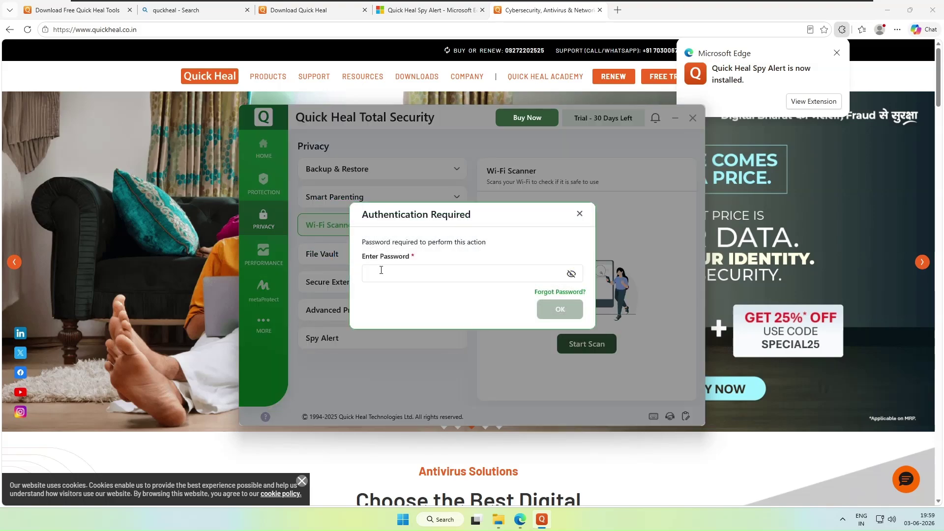
pyautogui.click(581, 215)
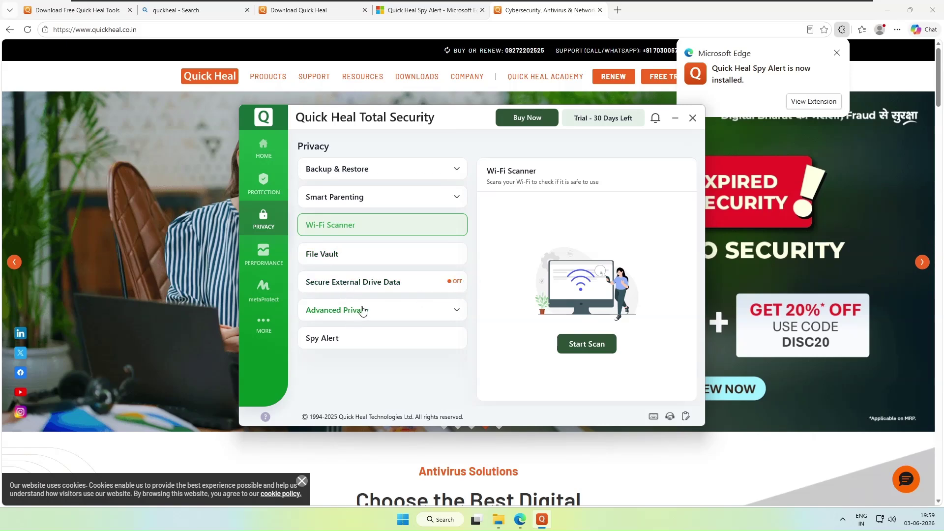
# - Expand Advanced Privacy to view Registry Restore and Screen Locker Protection, then open Spy Alert
pyautogui.click(363, 311)
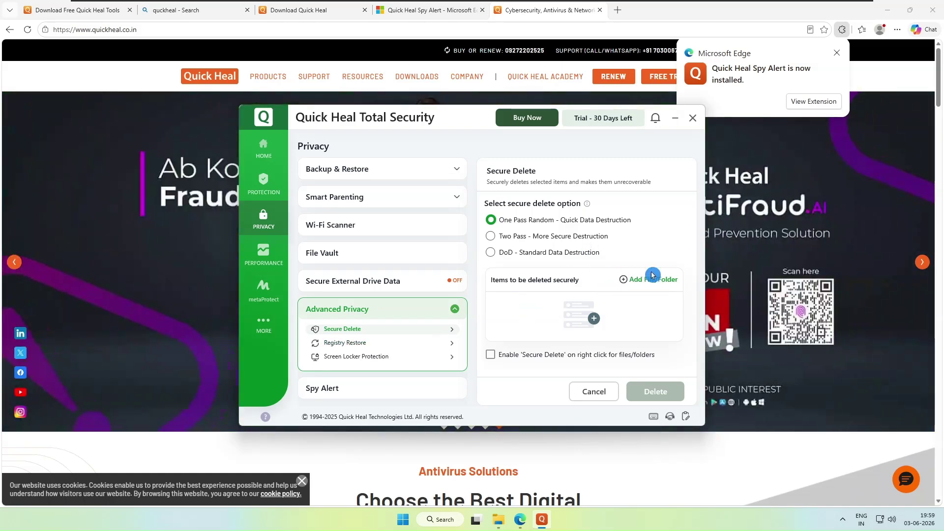
pyautogui.click(338, 344)
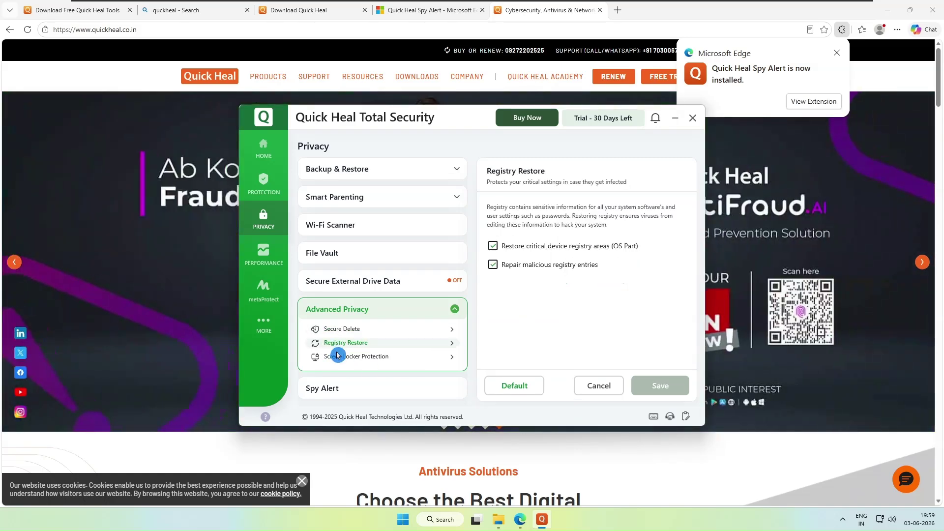
pyautogui.click(341, 360)
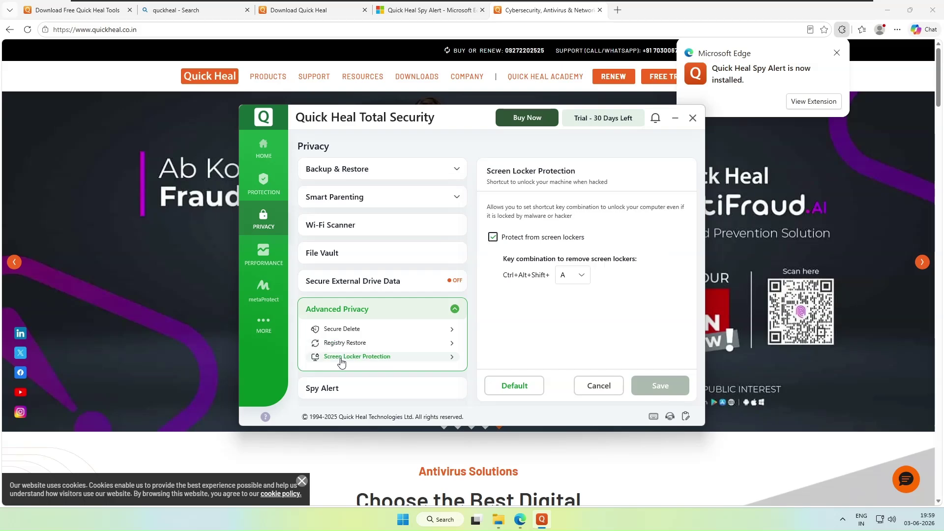
pyautogui.click(323, 388)
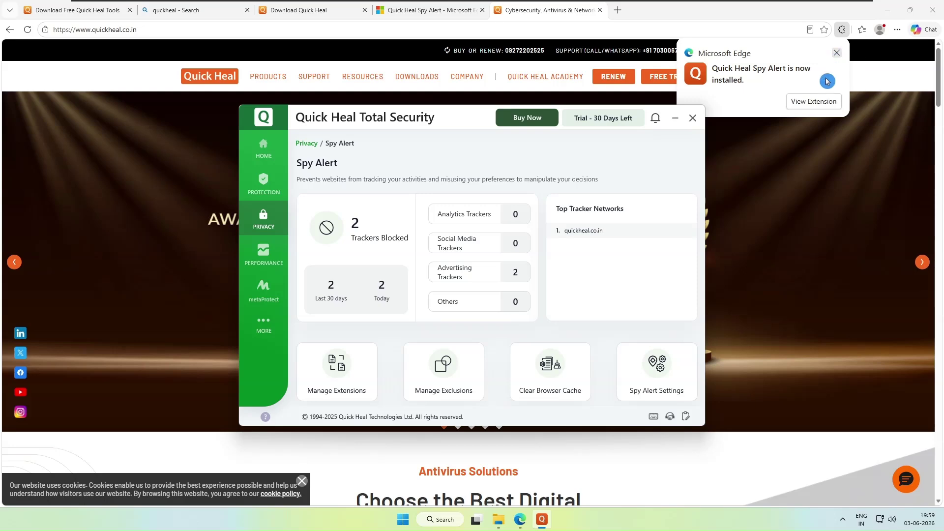
# - Pin the Spy Alert extension to Edge's toolbar, then return to Quick Heal's Spy Alert page
pyautogui.click(819, 102)
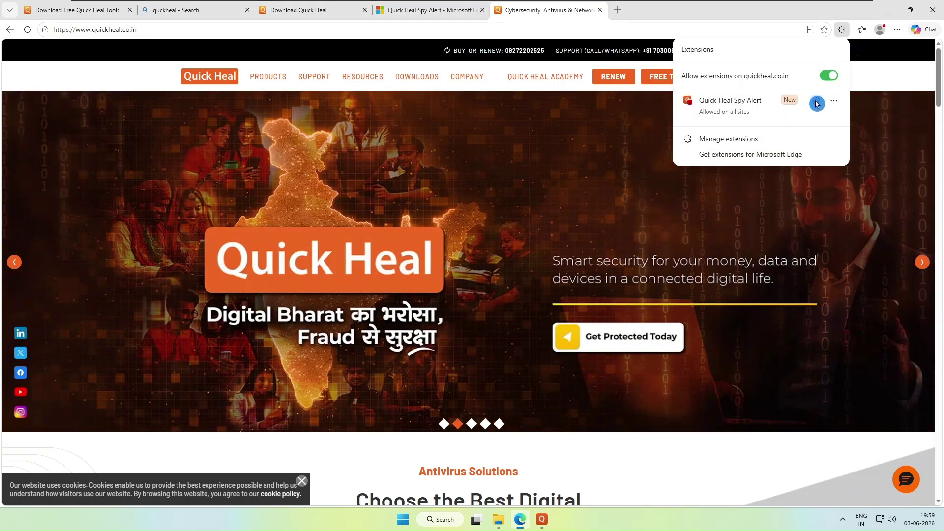
pyautogui.click(816, 101)
pyautogui.click(826, 31)
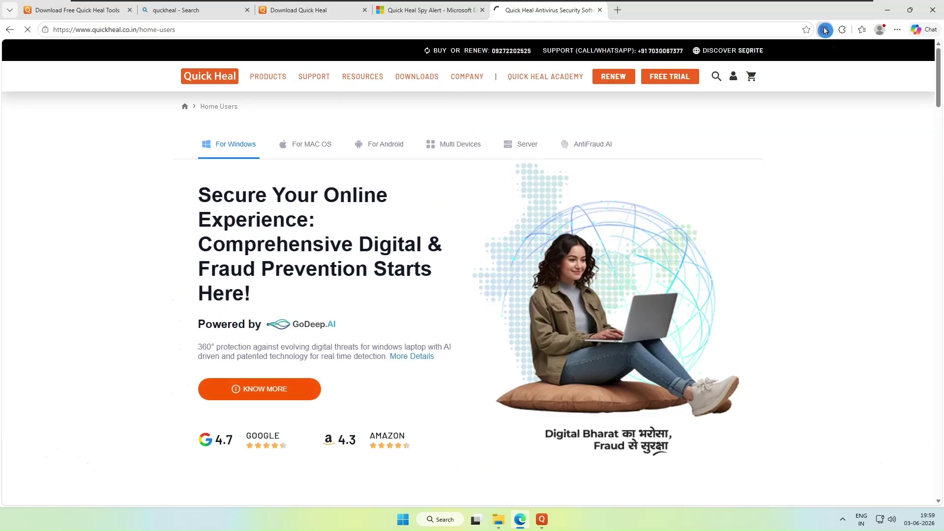
pyautogui.rightClick(826, 31)
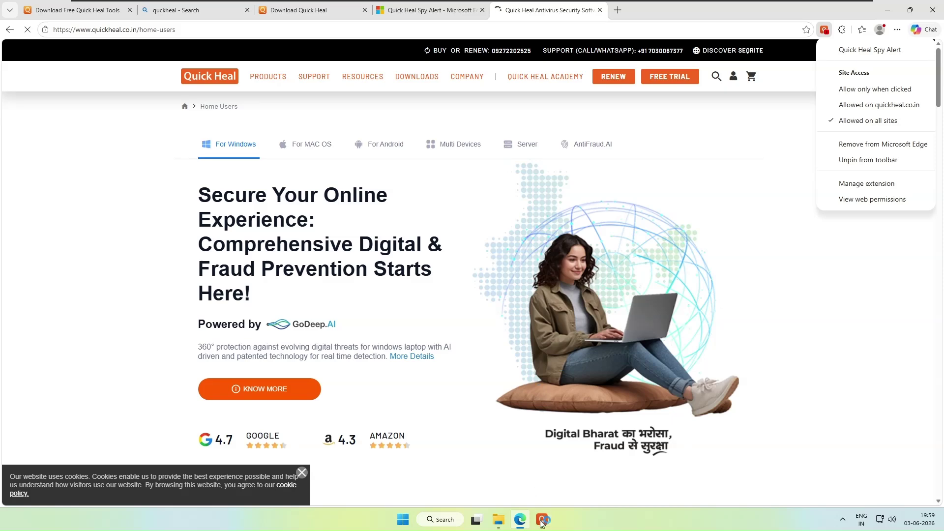
pyautogui.click(540, 520)
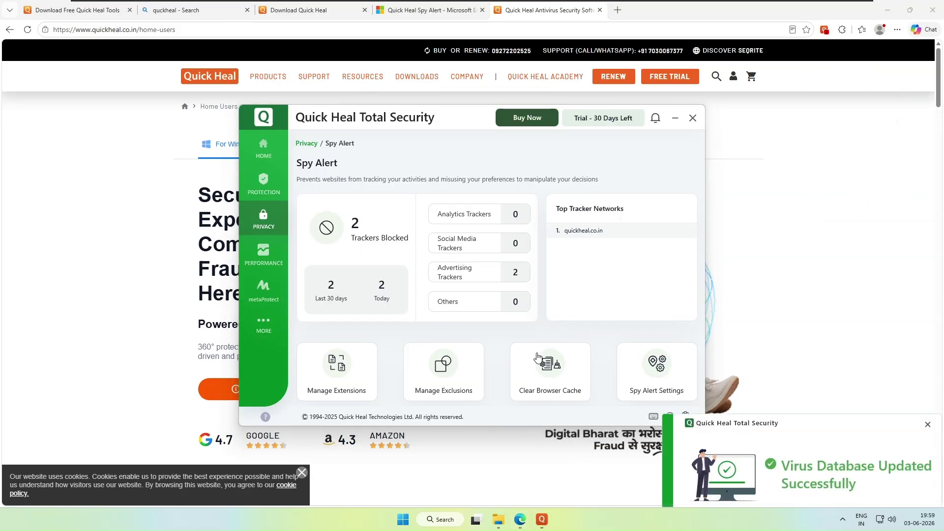
pyautogui.click(525, 250)
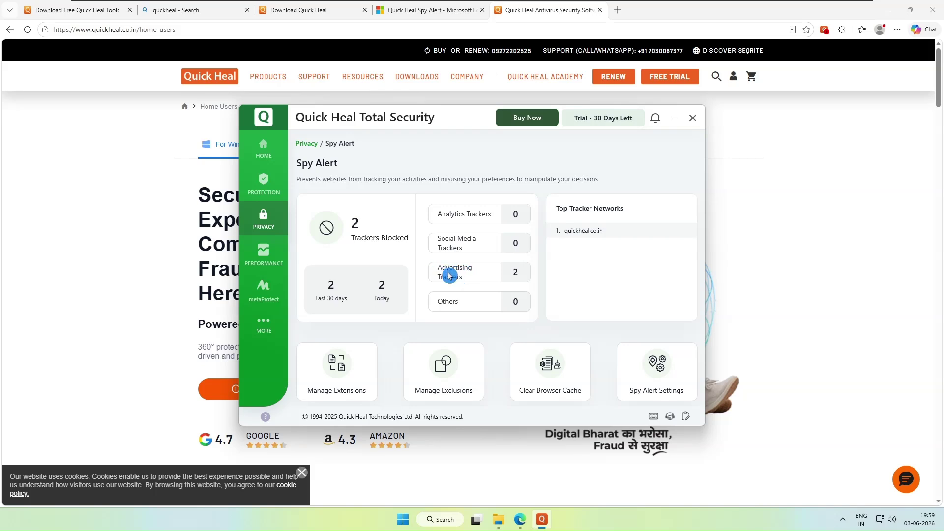
# - Minimize Edge and Downloads, review Performance Booster's cleanup options, then show the metaProtect page
pyautogui.click(263, 254)
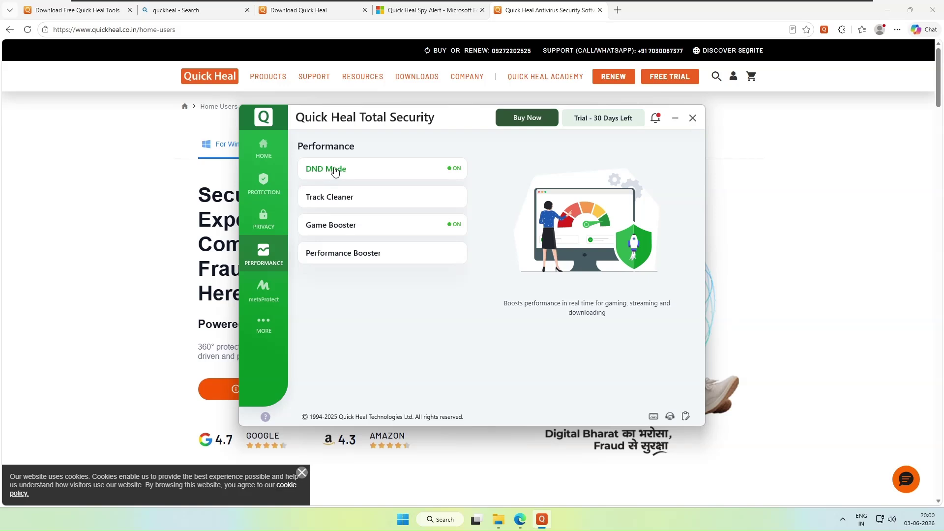
pyautogui.click(685, 118)
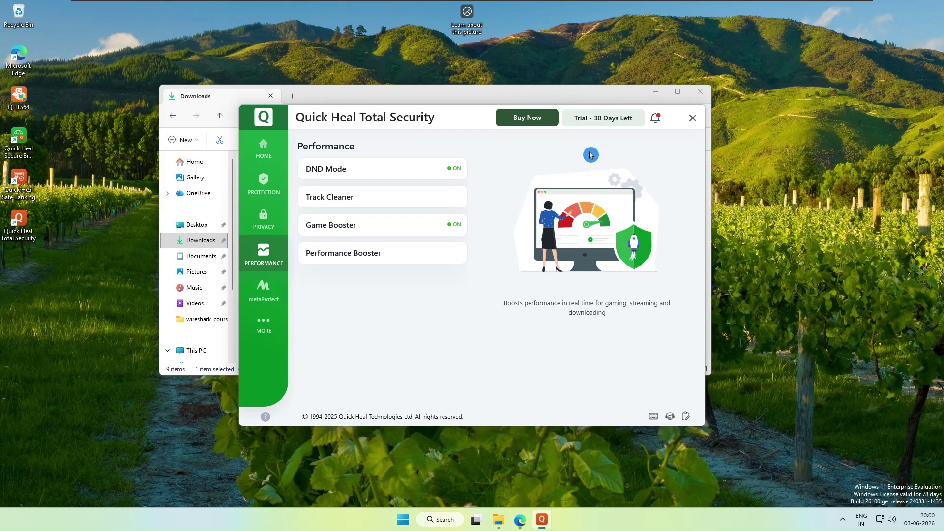
pyautogui.click(654, 94)
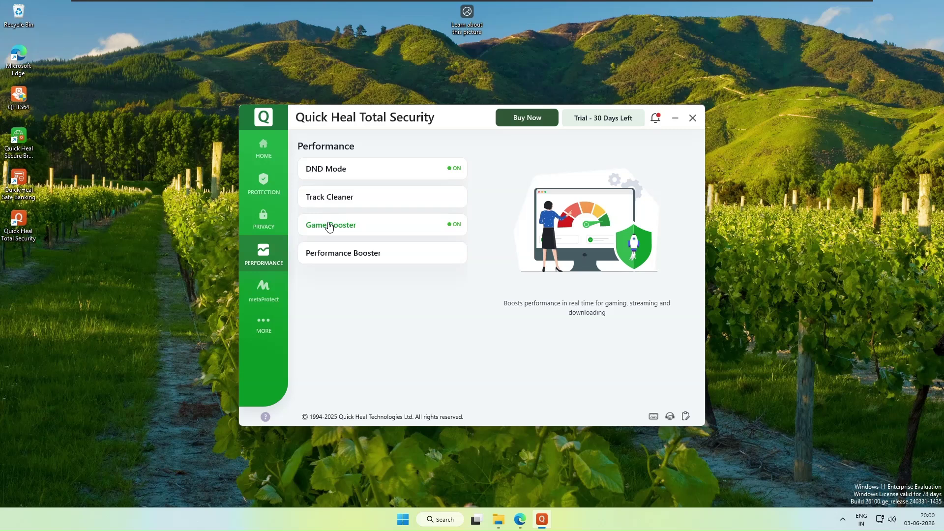
pyautogui.click(330, 259)
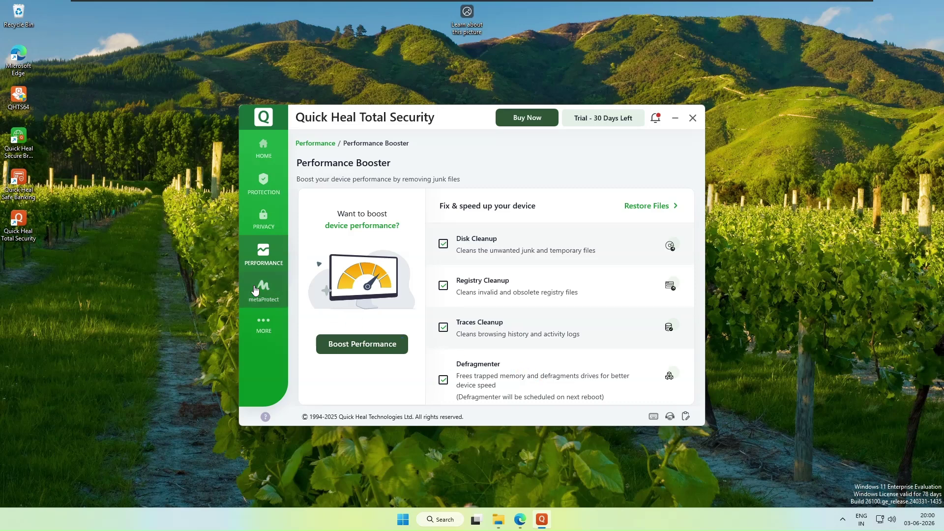
pyautogui.click(254, 290)
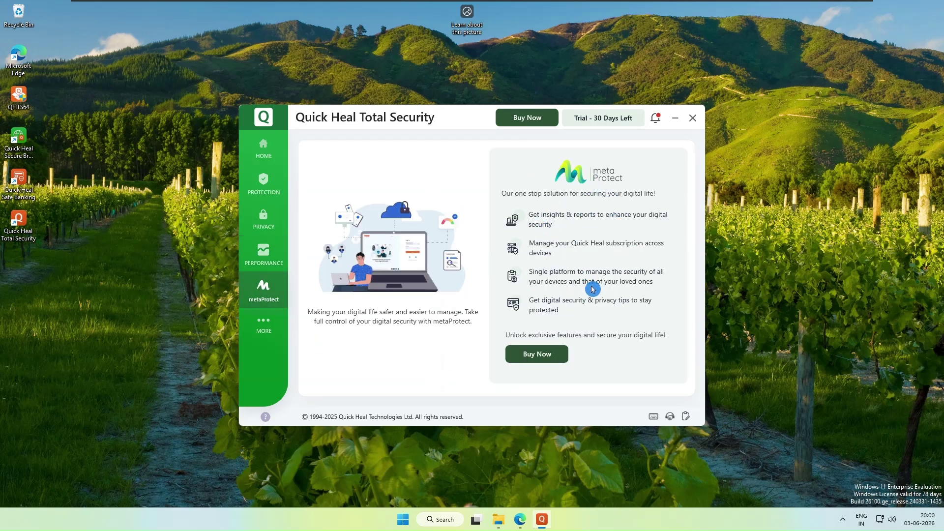
# - Review Settings' Create Emergency Disk and Internet Settings (HTTP Proxy, port 80), then return to More
pyautogui.click(264, 326)
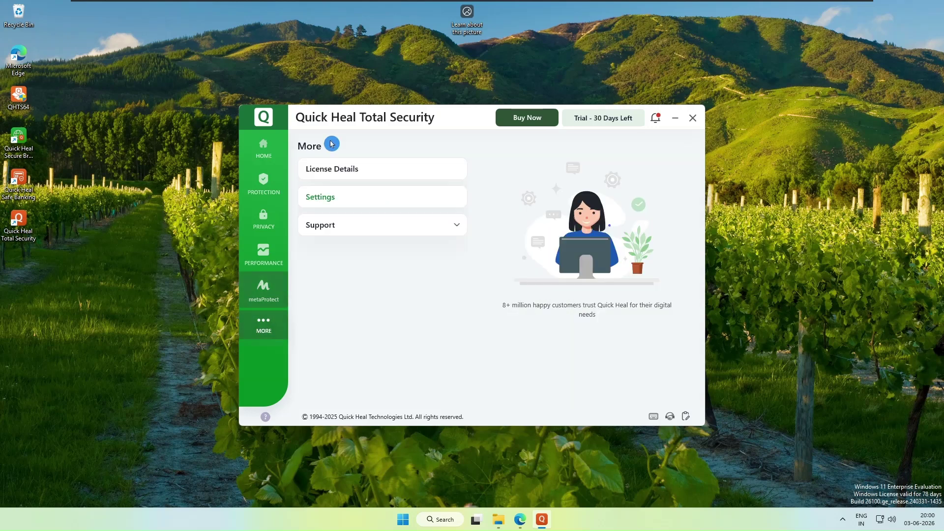
pyautogui.click(327, 200)
pyautogui.click(352, 307)
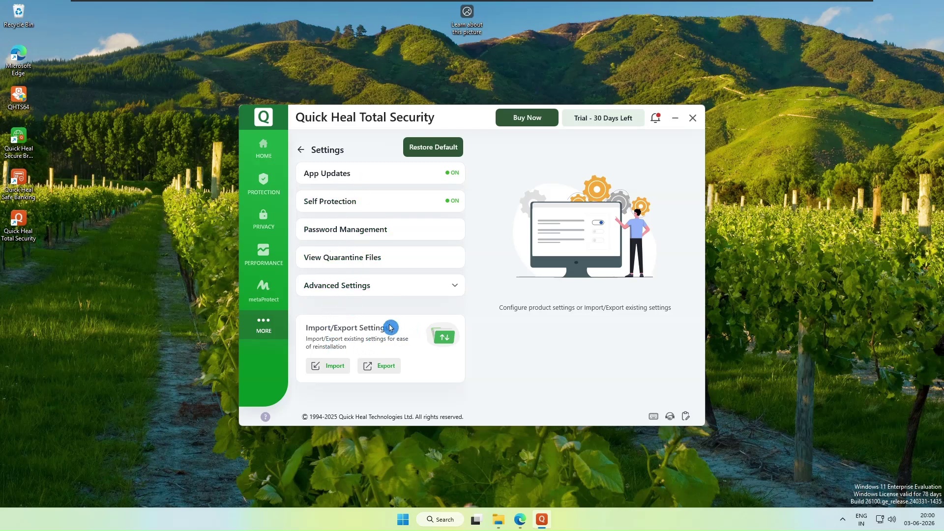
pyautogui.click(436, 286)
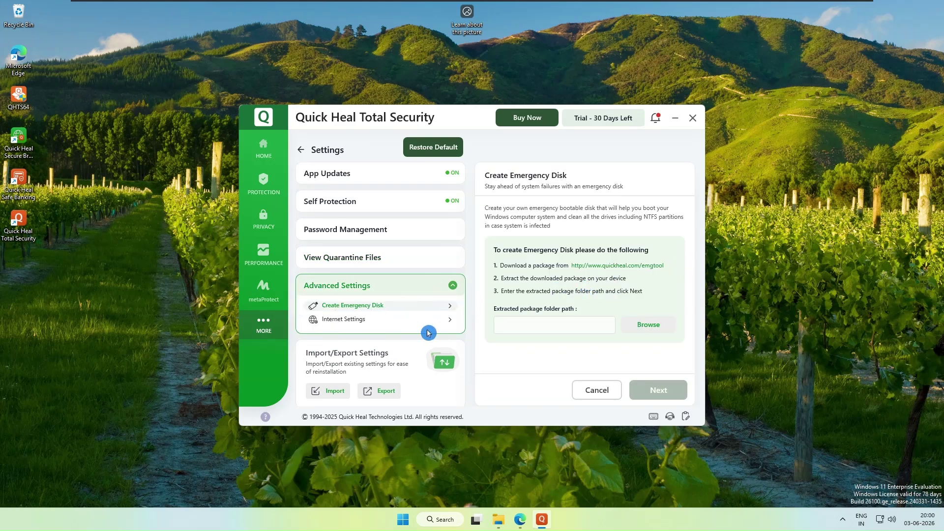
pyautogui.click(357, 325)
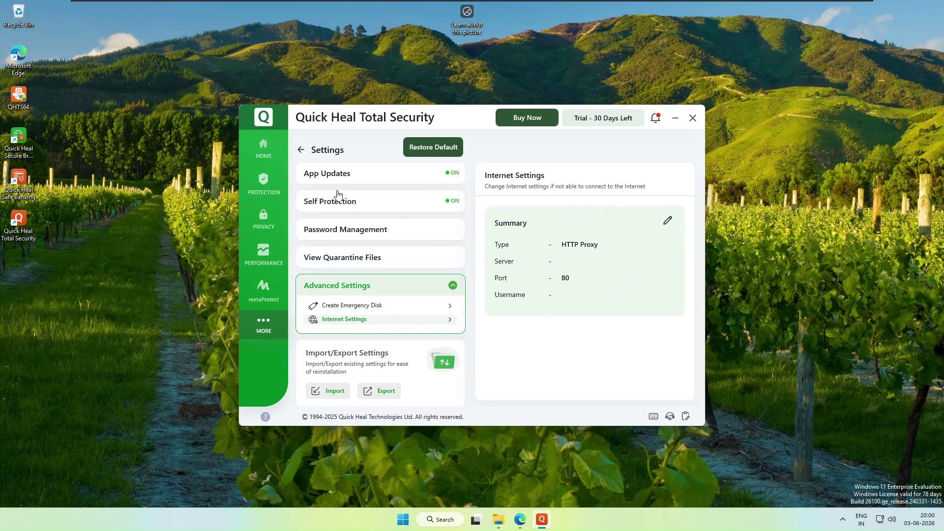
pyautogui.click(301, 150)
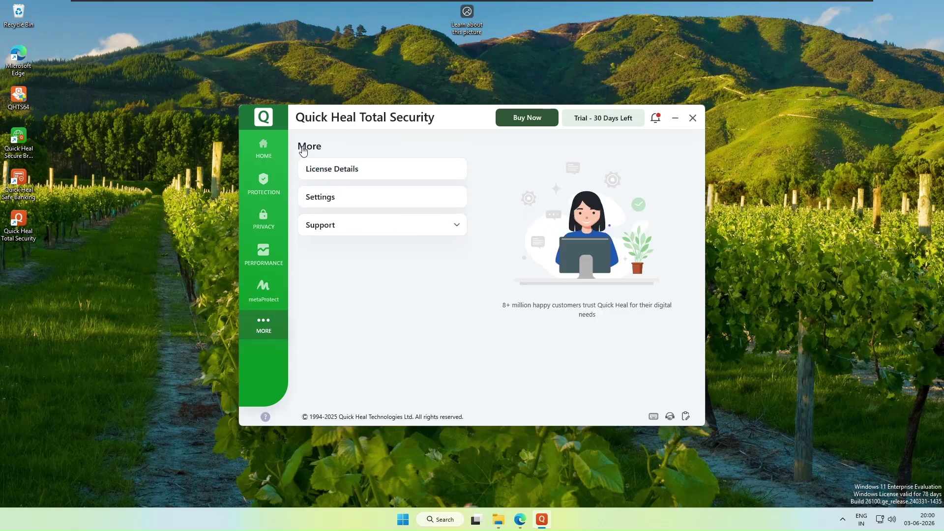
# - Browse Customer Support and the Submit Device Information form, then open the online Product Documentation help
pyautogui.click(357, 229)
pyautogui.click(543, 323)
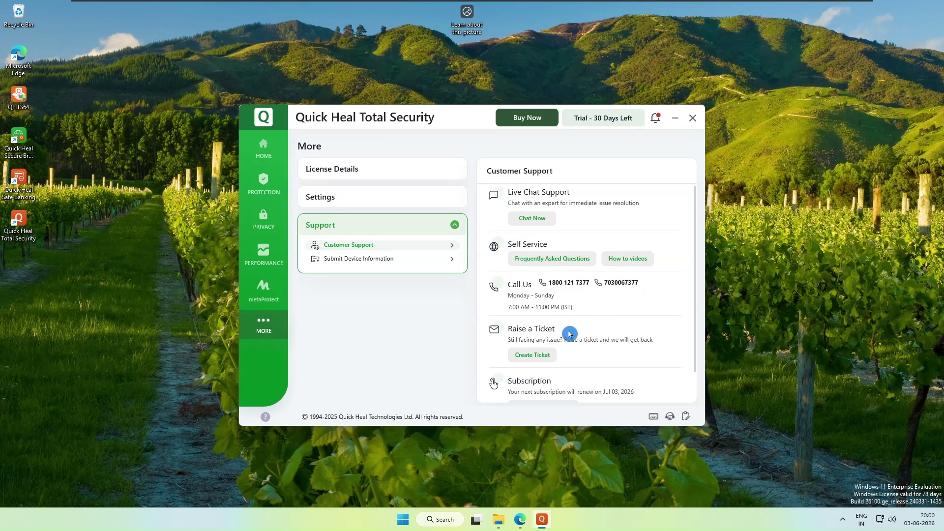
pyautogui.scroll(-1, 506, 328)
pyautogui.click(537, 372)
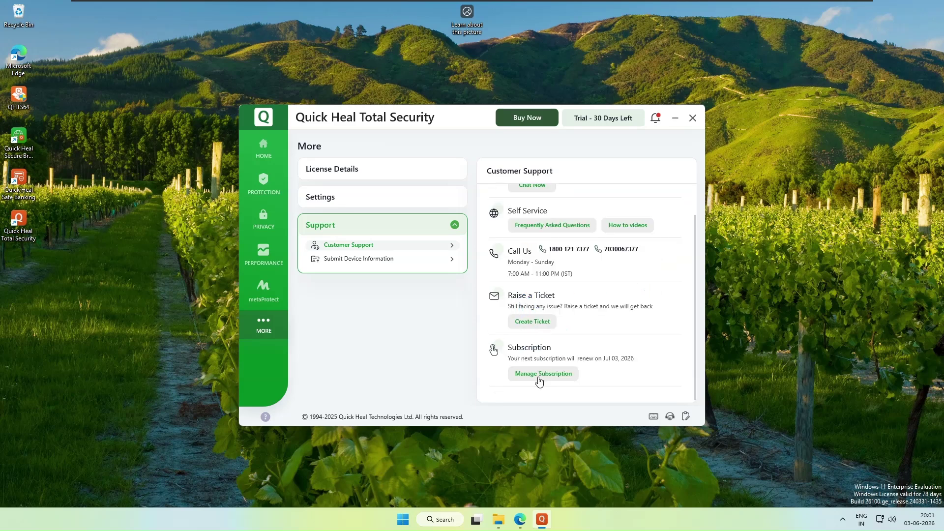
pyautogui.click(513, 355)
pyautogui.click(378, 258)
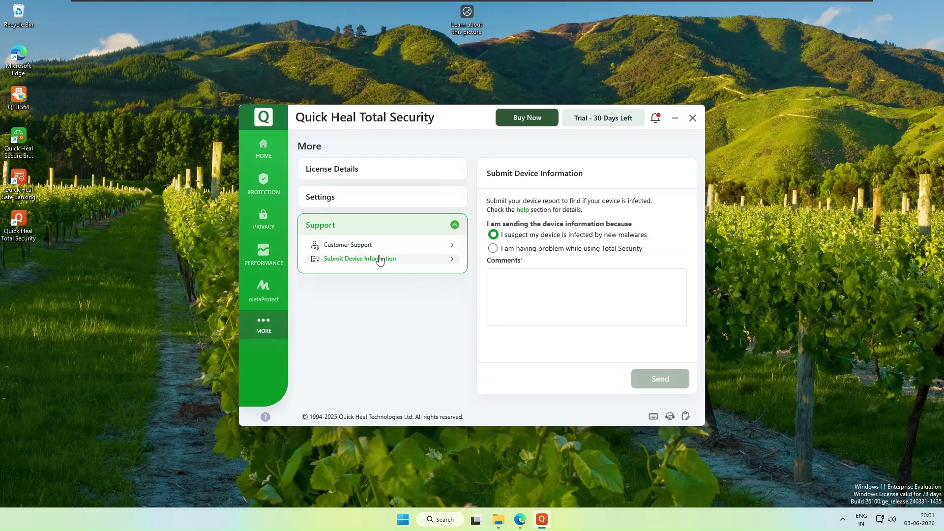
pyautogui.click(523, 211)
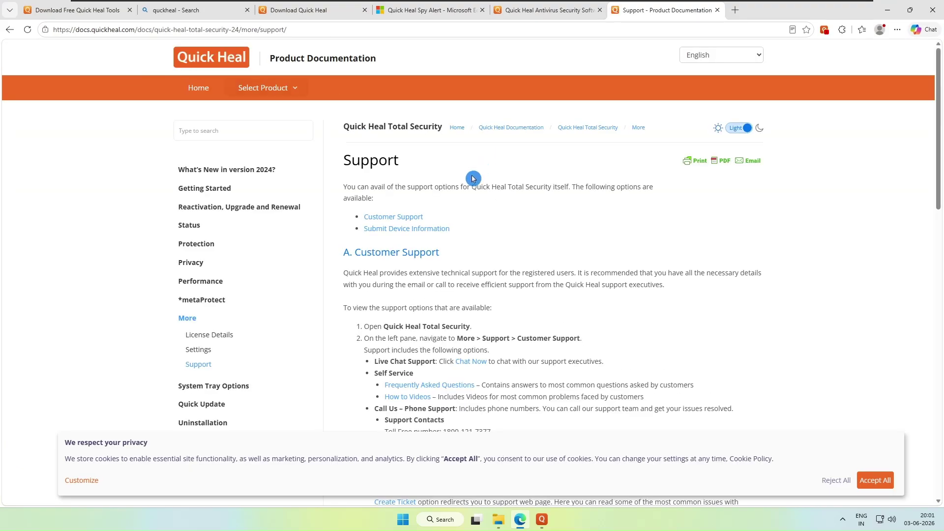
# - Bring Quick Heal forward and view Home's Reports: screen time, 2 trackers blocked, no threats found
pyautogui.click(542, 519)
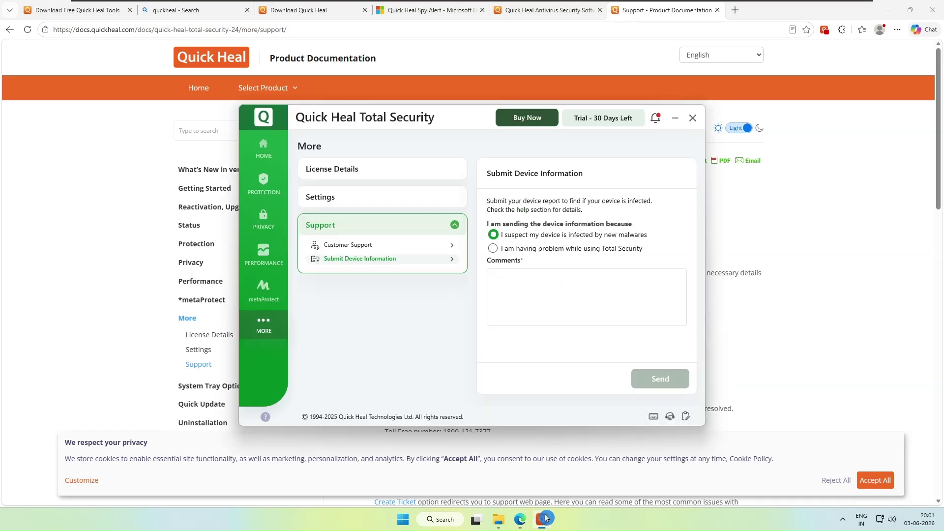
pyautogui.click(263, 149)
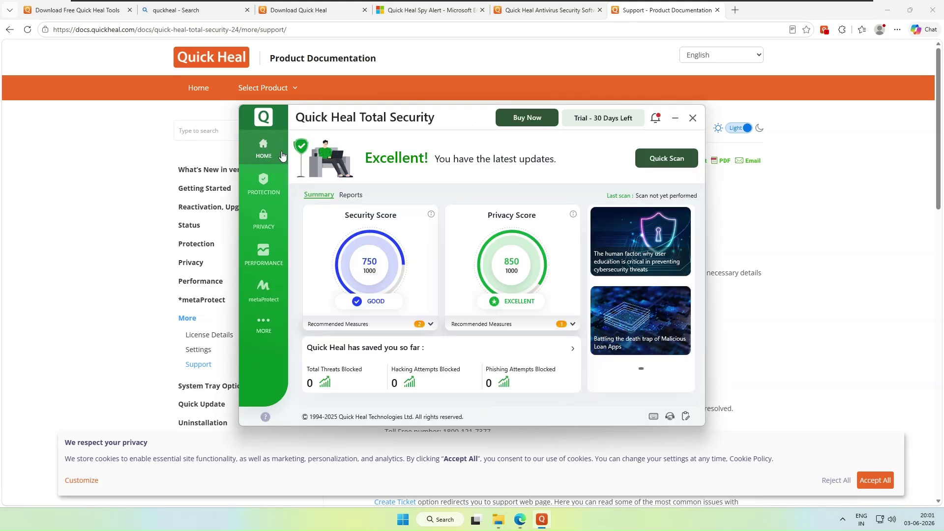
pyautogui.click(351, 194)
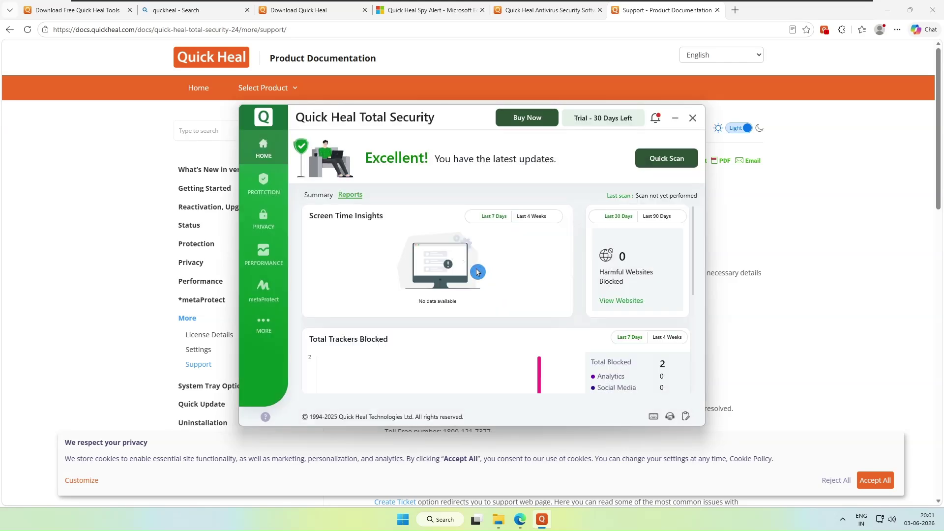
pyautogui.scroll(-5, 477, 272)
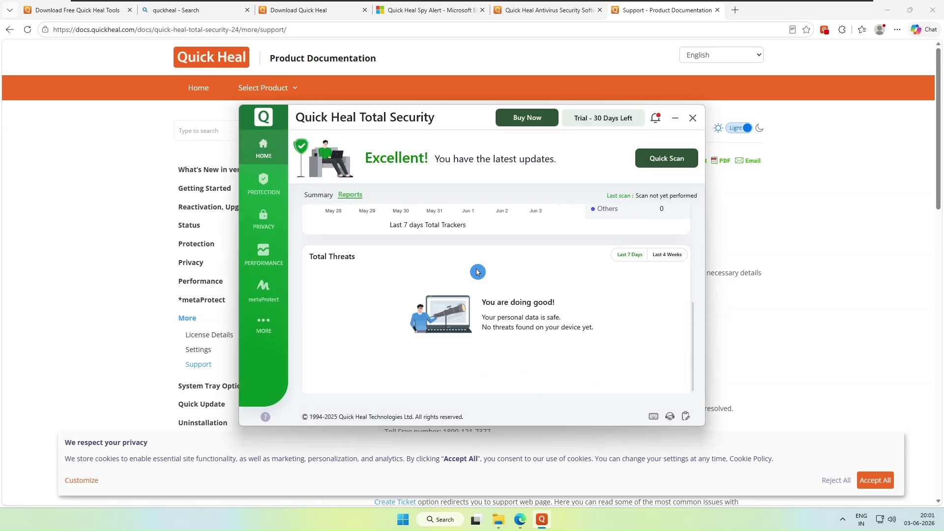
pyautogui.scroll(5, 477, 272)
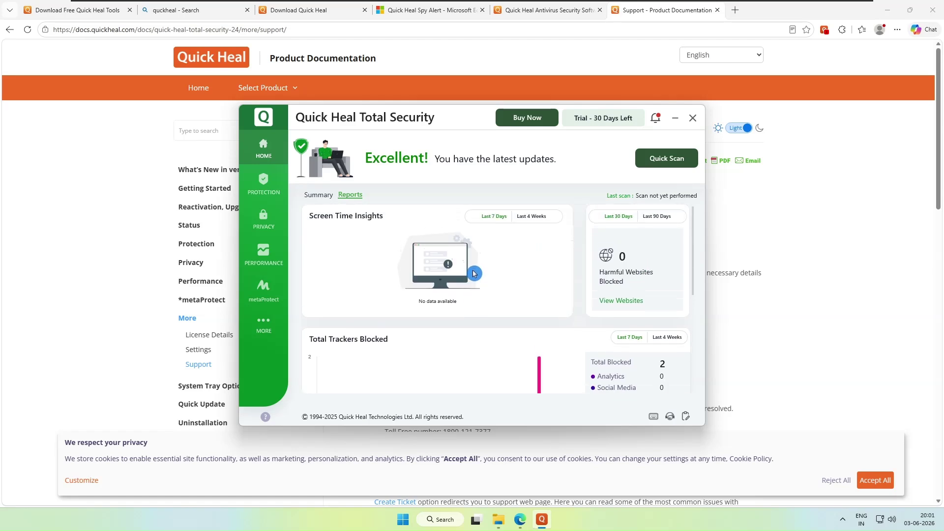